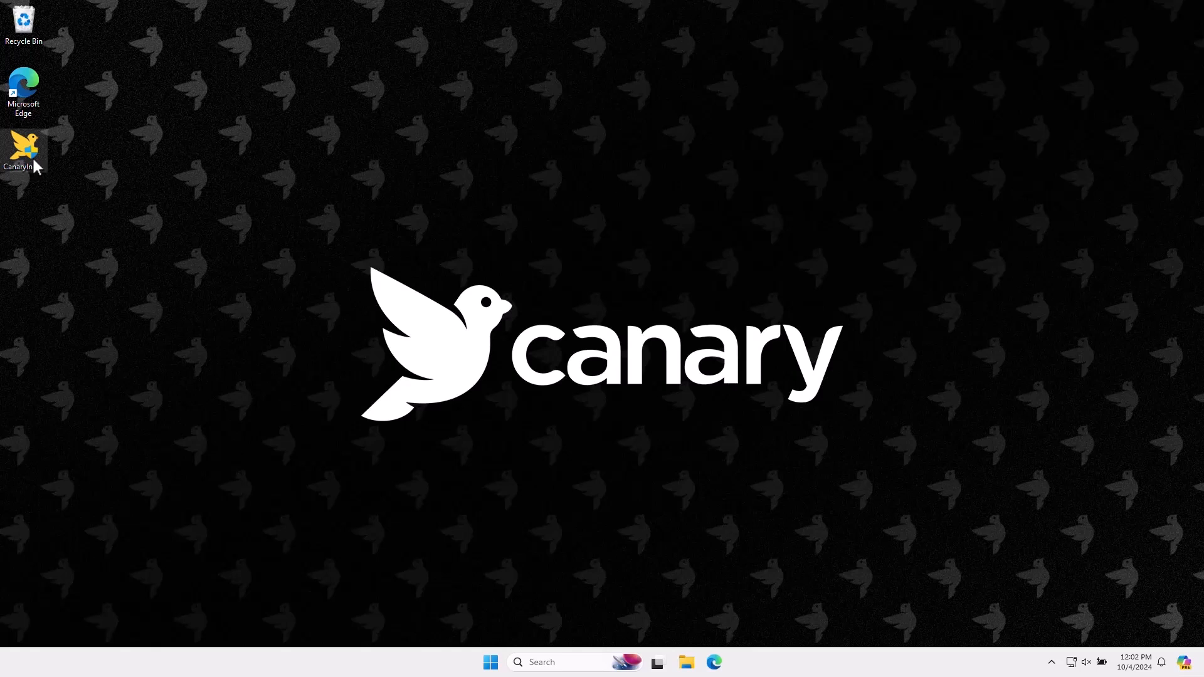
- Run the Canary Installer from the desktop as administrator, allow it to make changes, and start a custom install
right_click(34, 159)
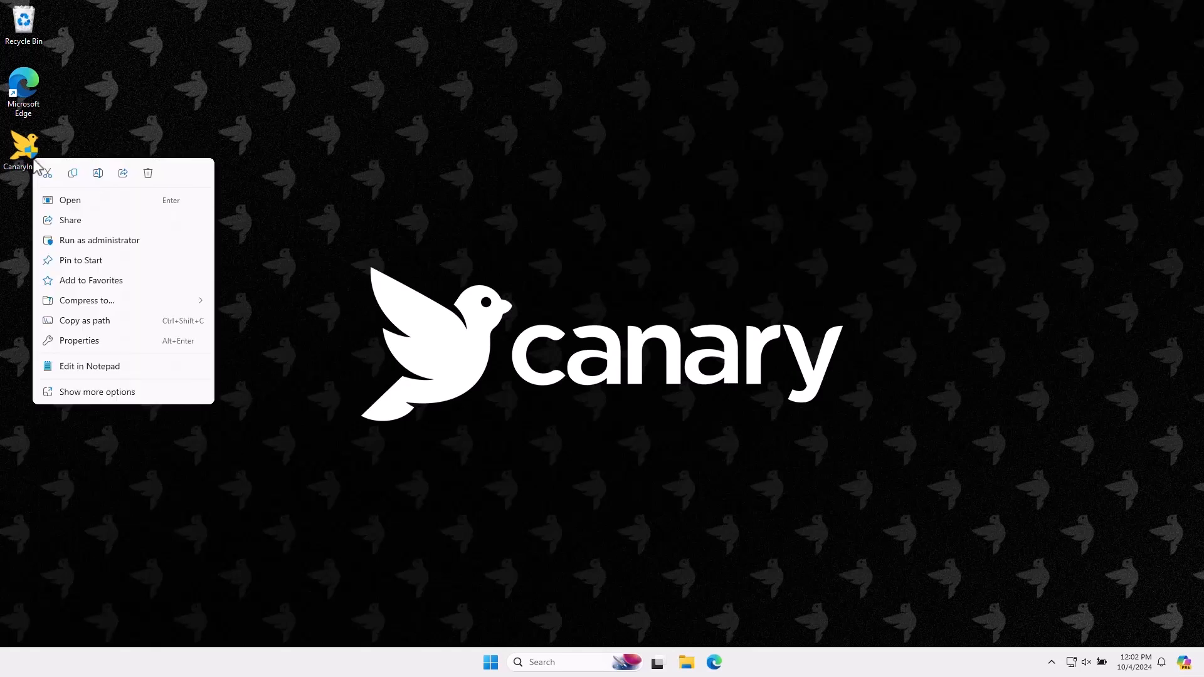
click(69, 240)
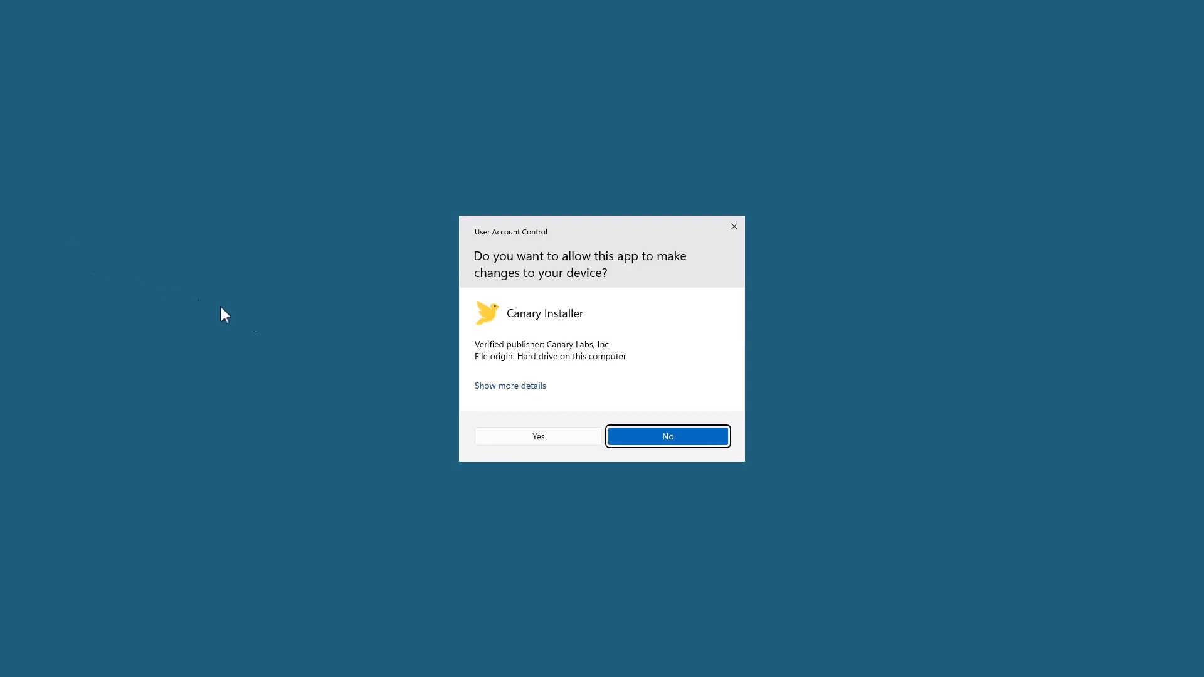
click(540, 435)
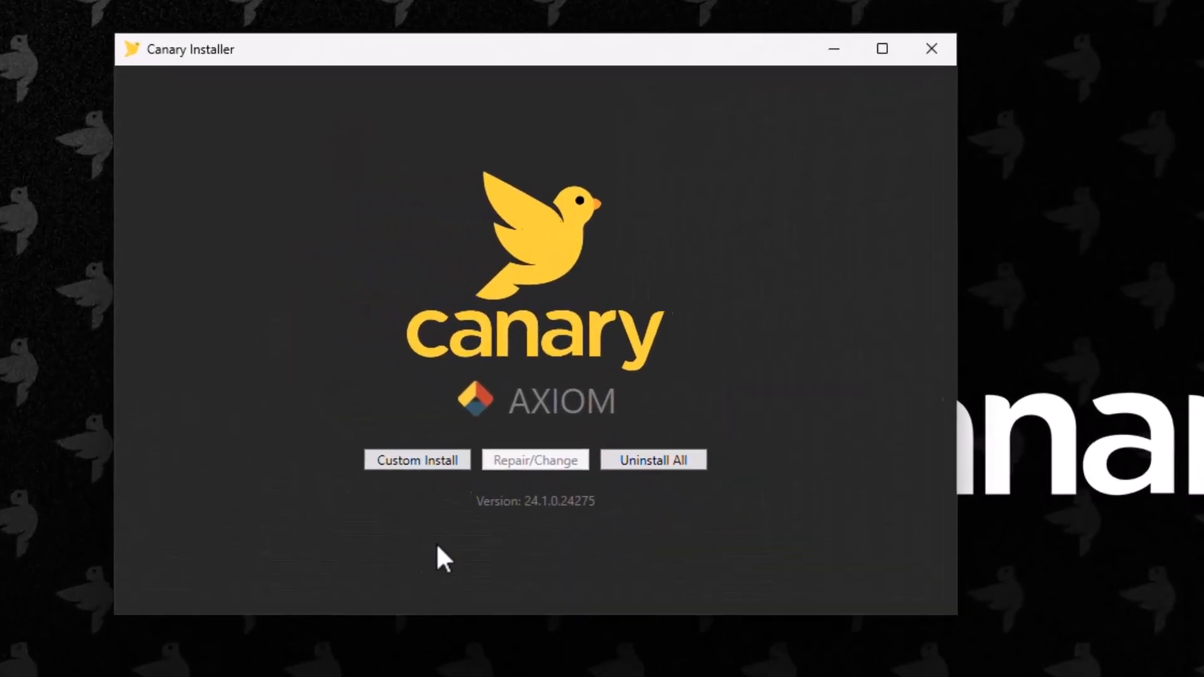
click(383, 464)
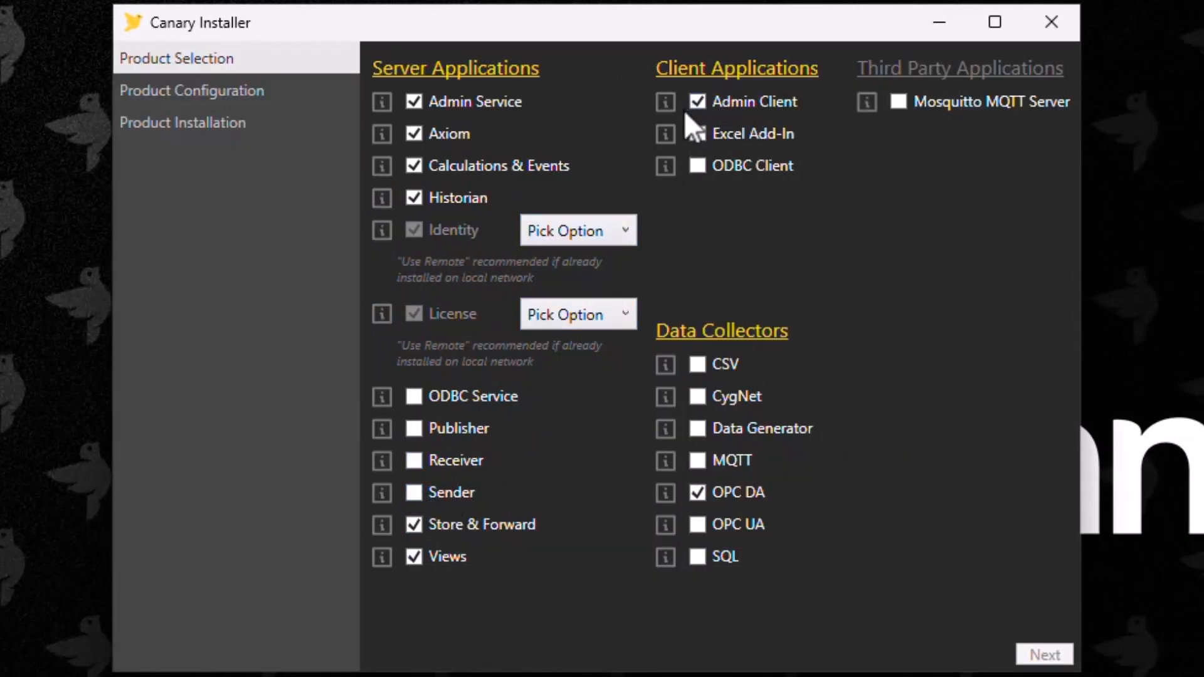
- Select only the Admin Client, Excel Add-In and ODBC Client for installation, deselecting all server applications and the OPC DA collector
click(696, 165)
click(418, 95)
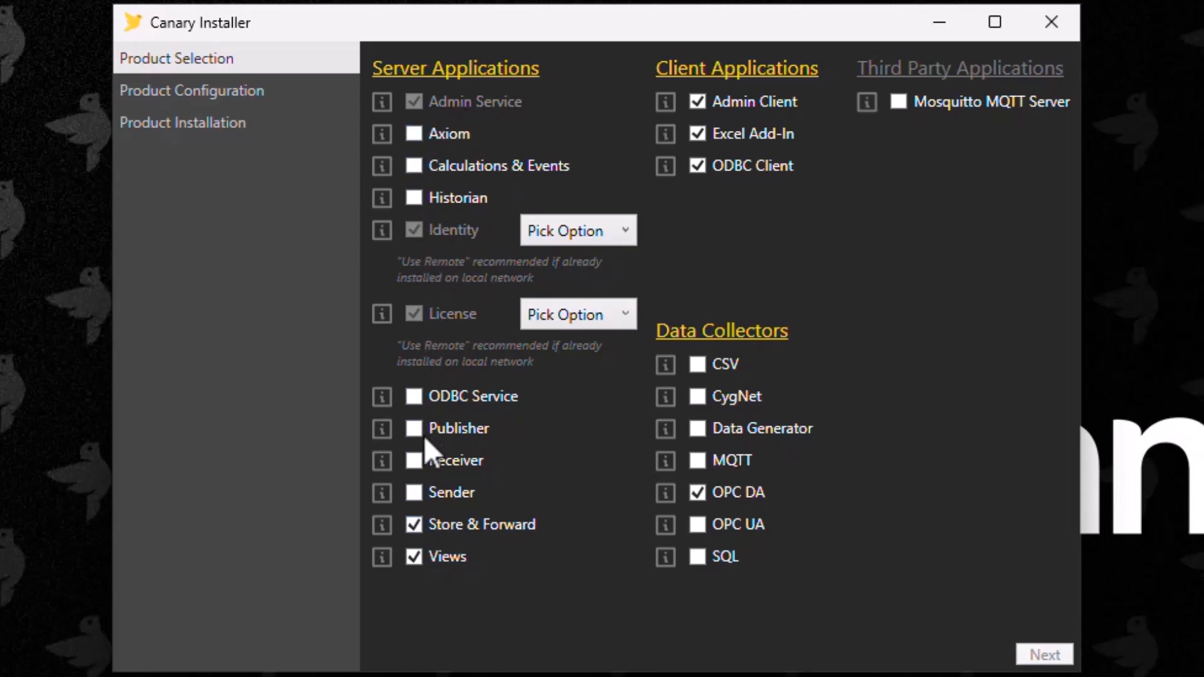
click(412, 526)
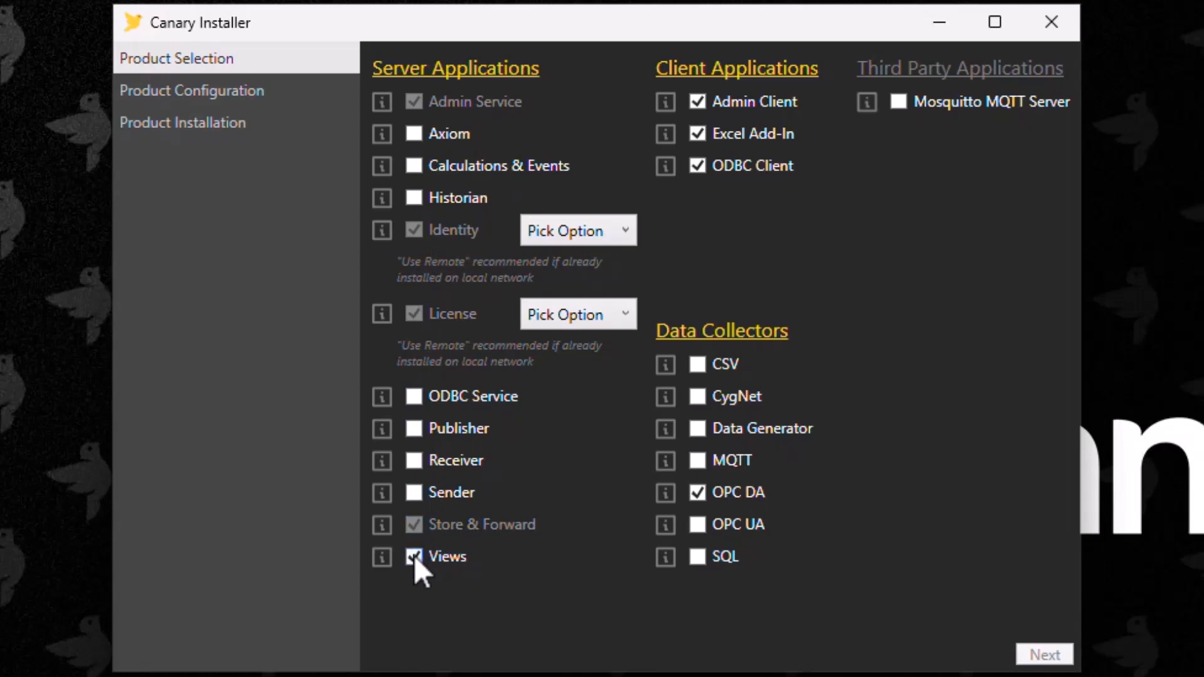
click(414, 555)
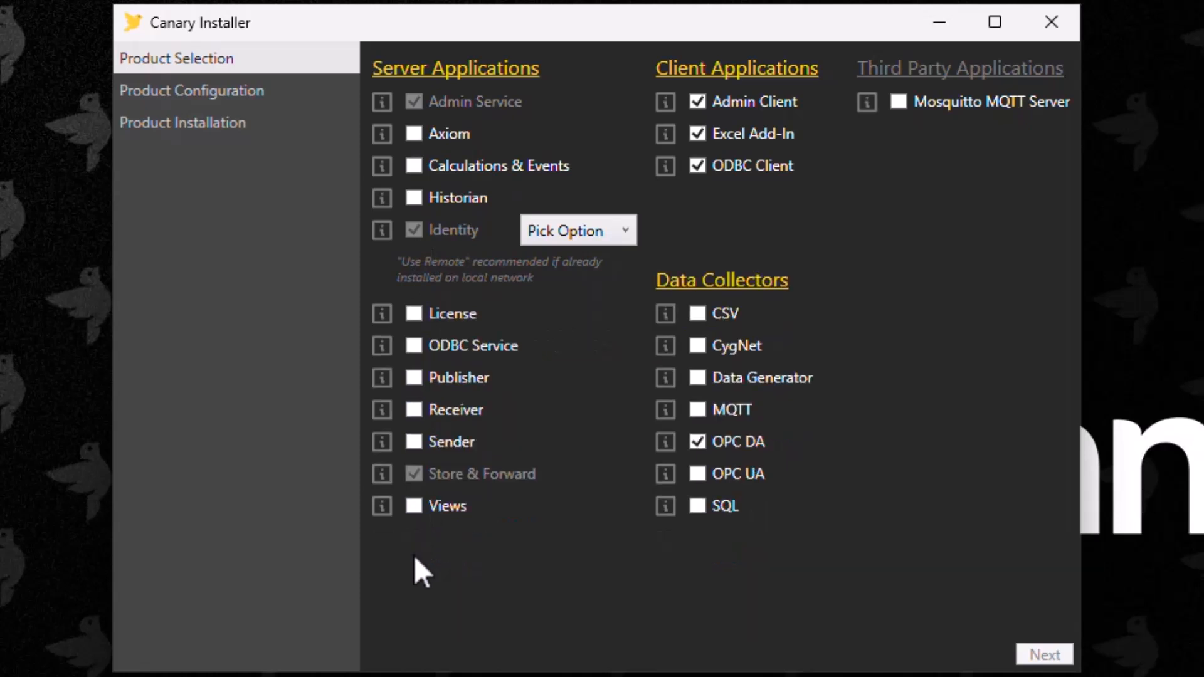
click(698, 441)
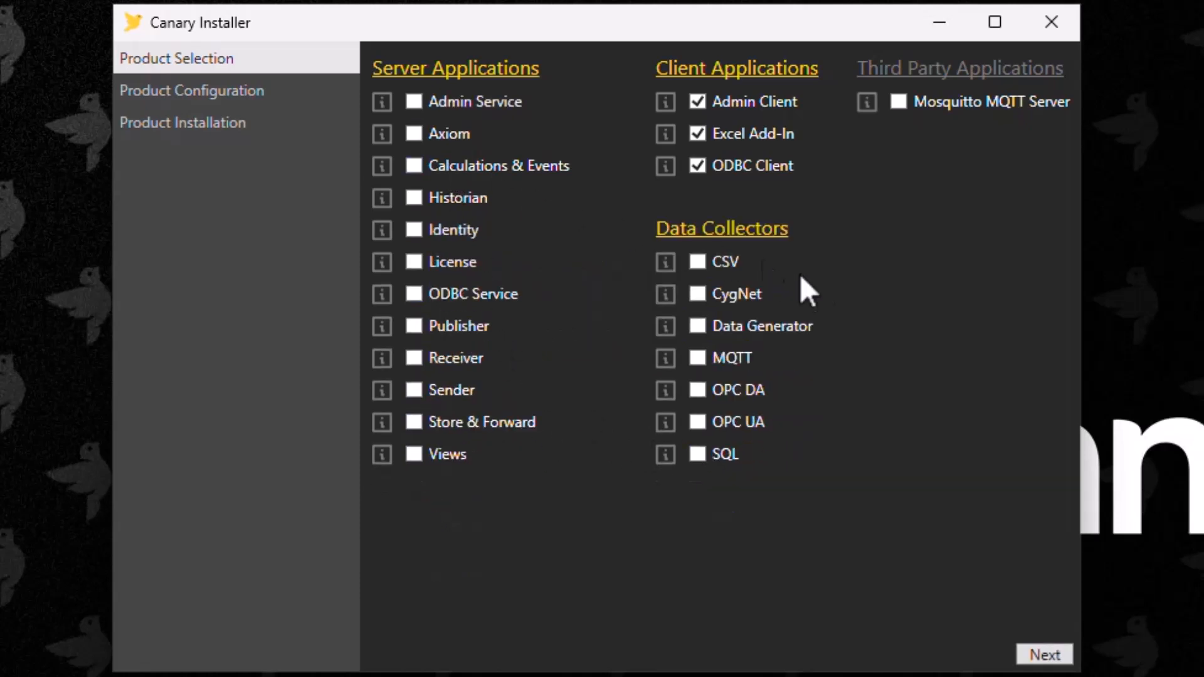
- Keep the default installation file paths, install the selected client products, and close the installer
click(1043, 656)
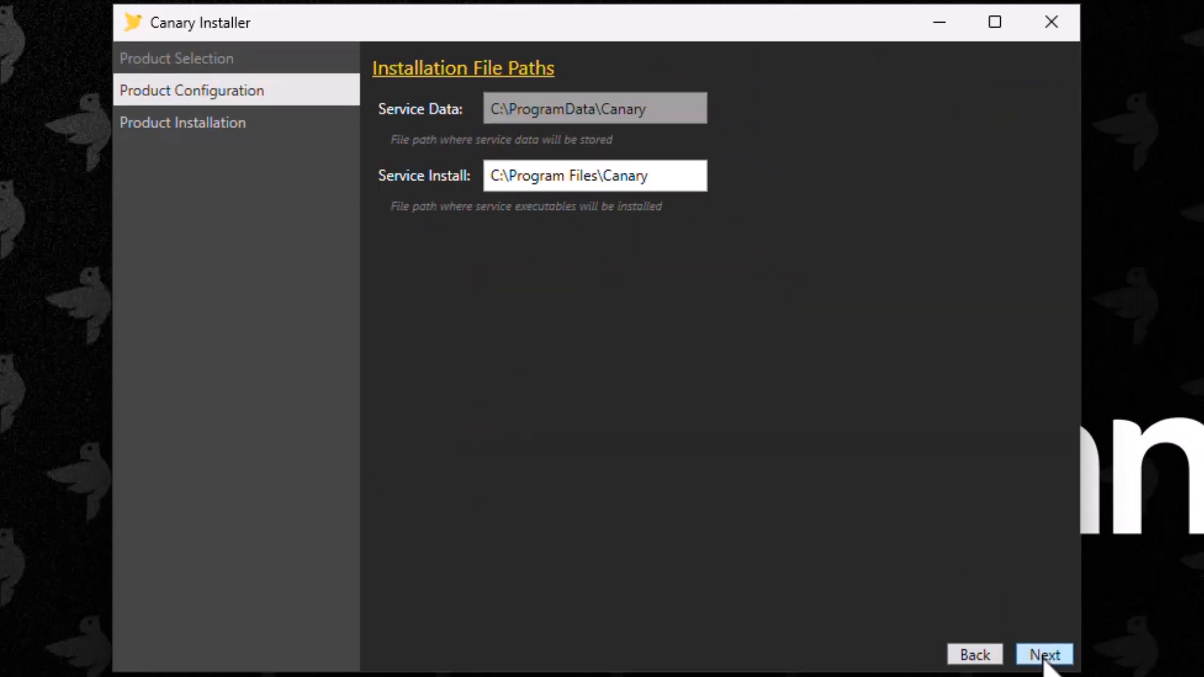
click(1044, 655)
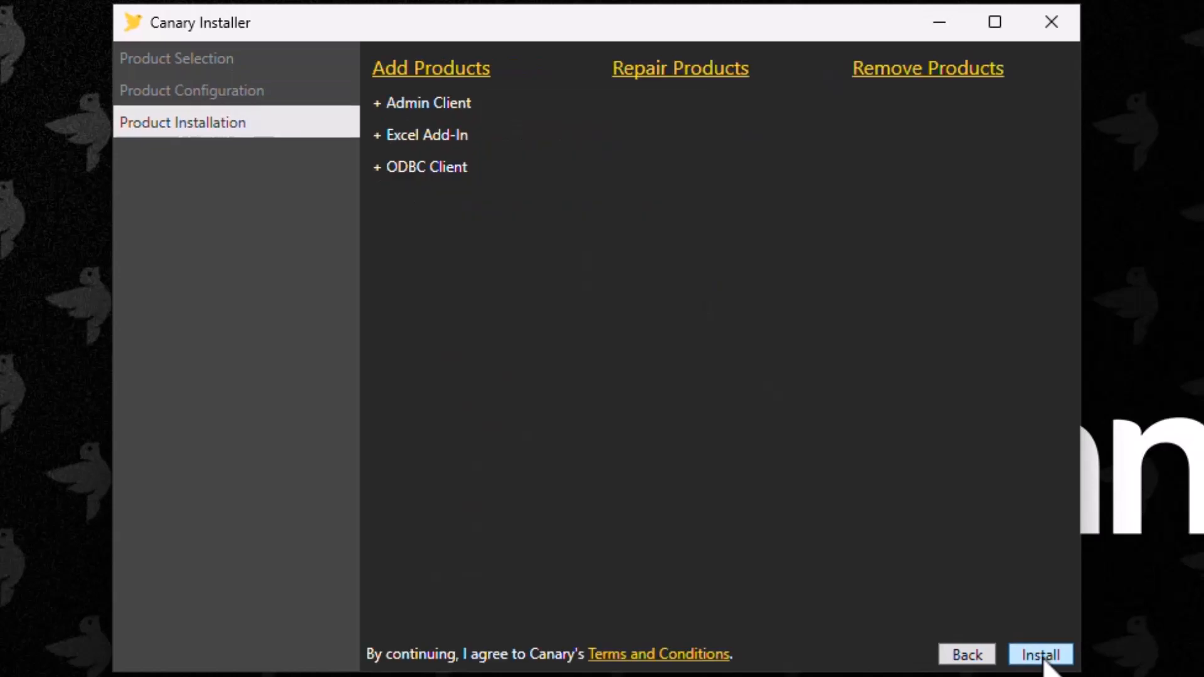
click(1040, 656)
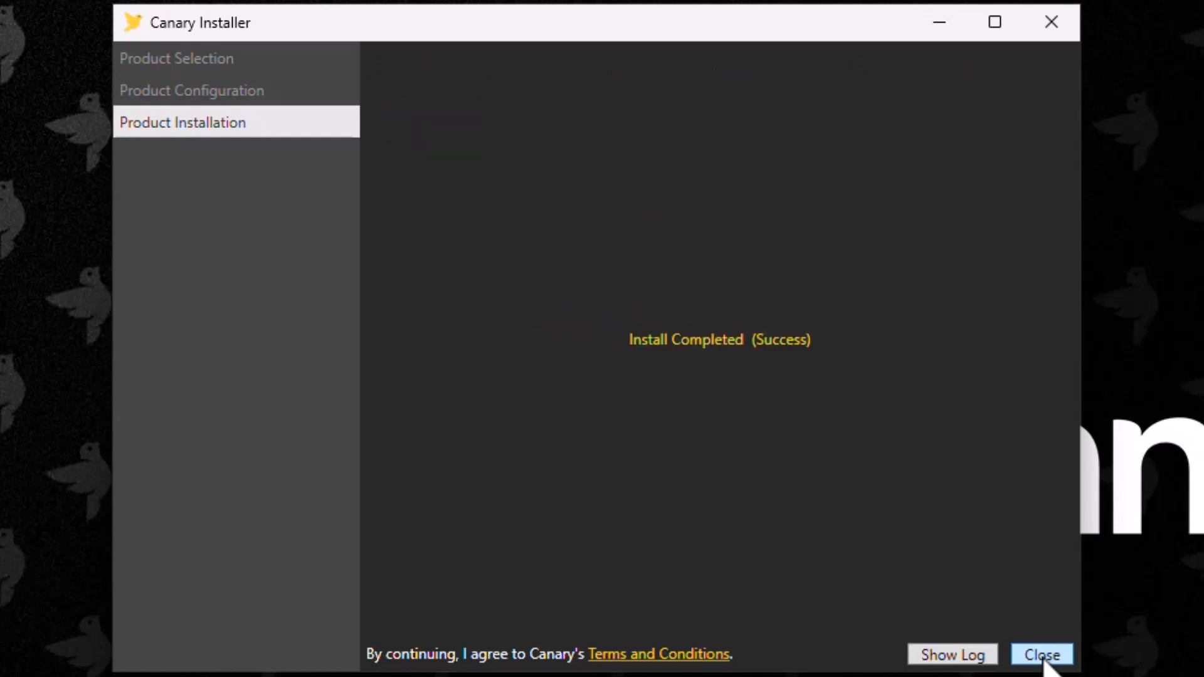
click(1042, 655)
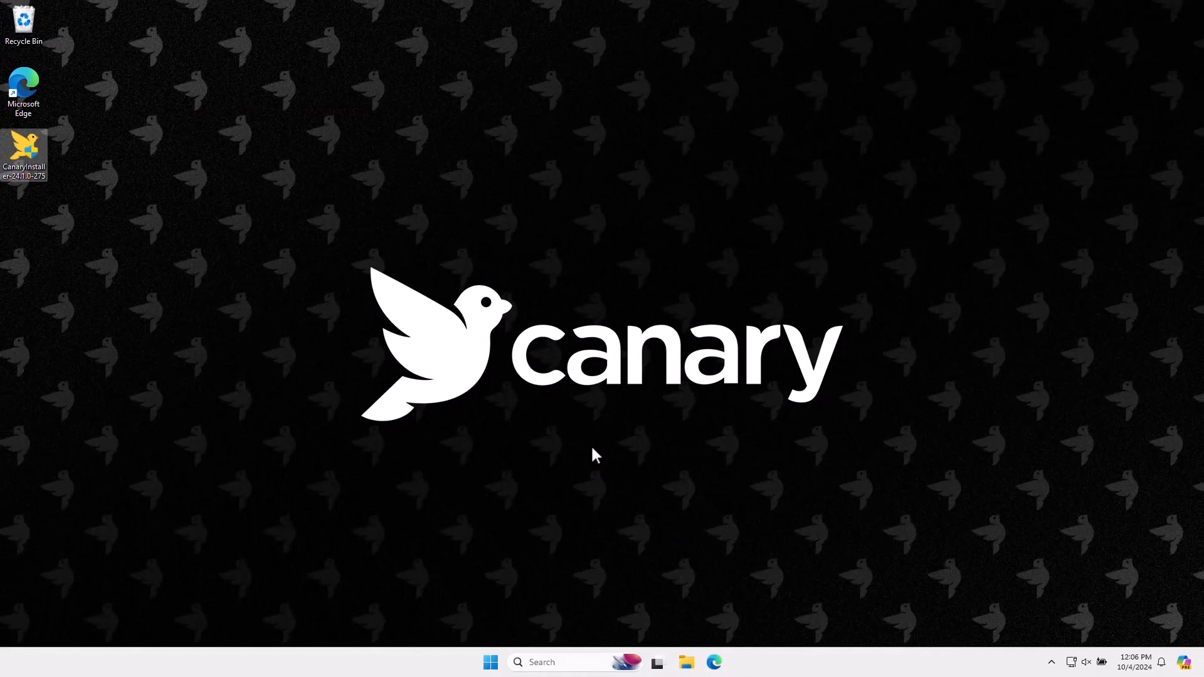
- Find and launch the Canary Admin app
key(super)
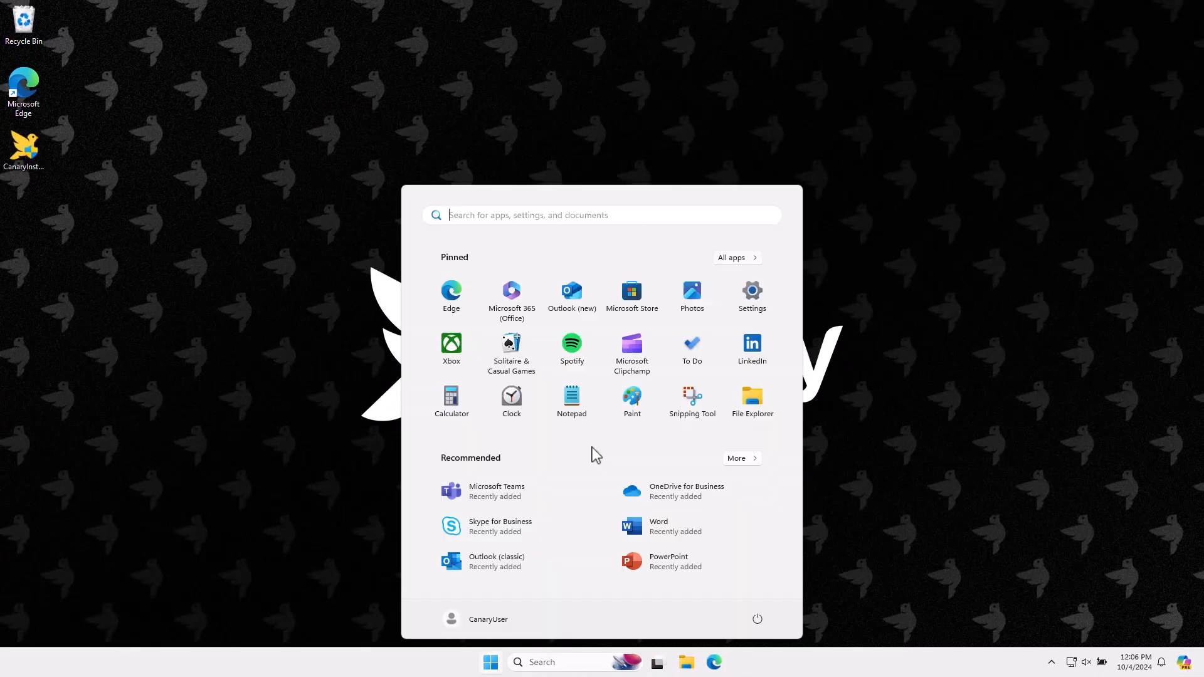
text(canary admin)
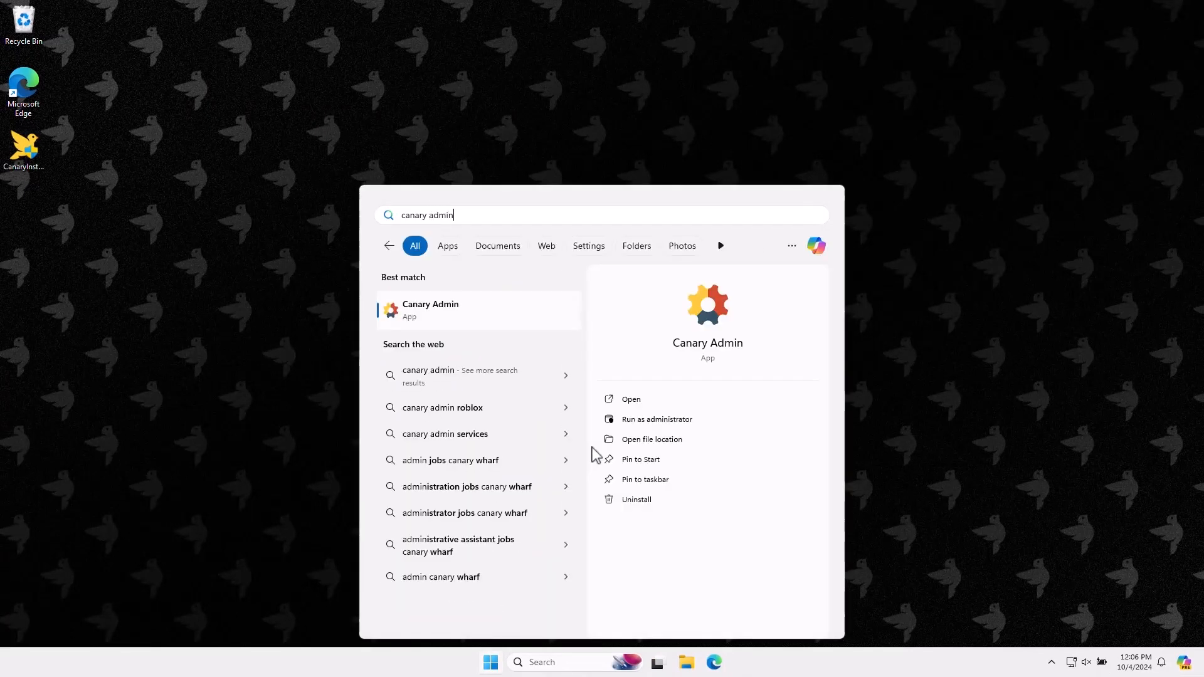
key(Return)
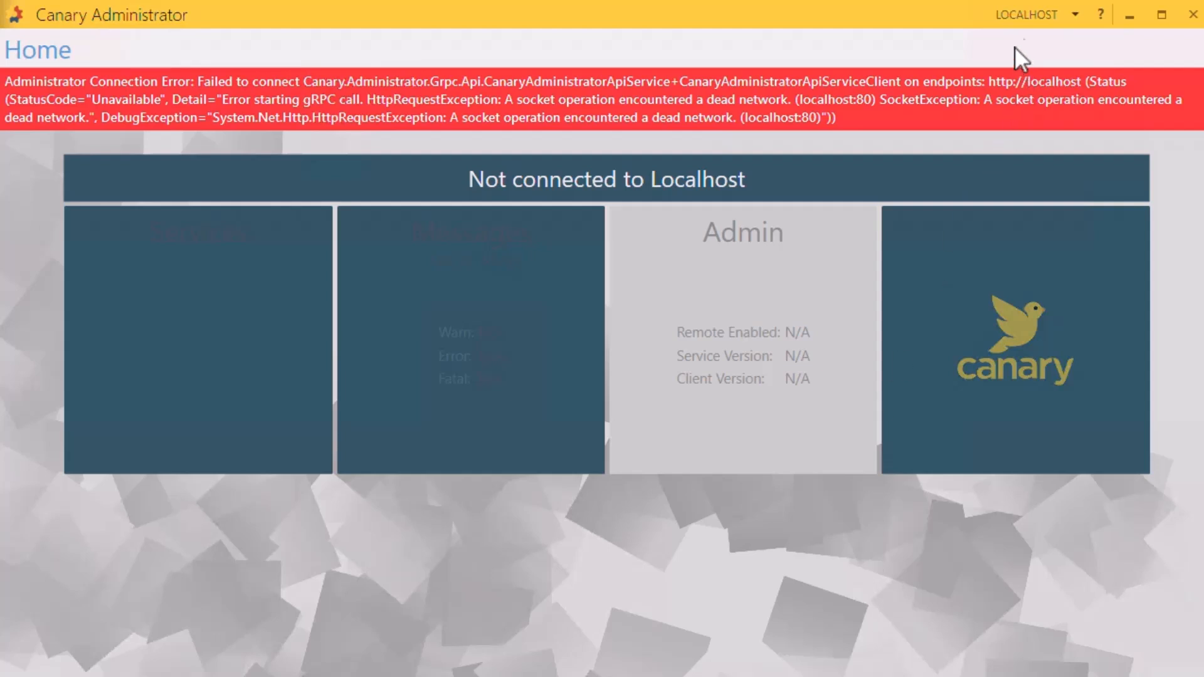
- Connect Canary Administrator to the host canary-hist and sign in anonymously
click(1026, 15)
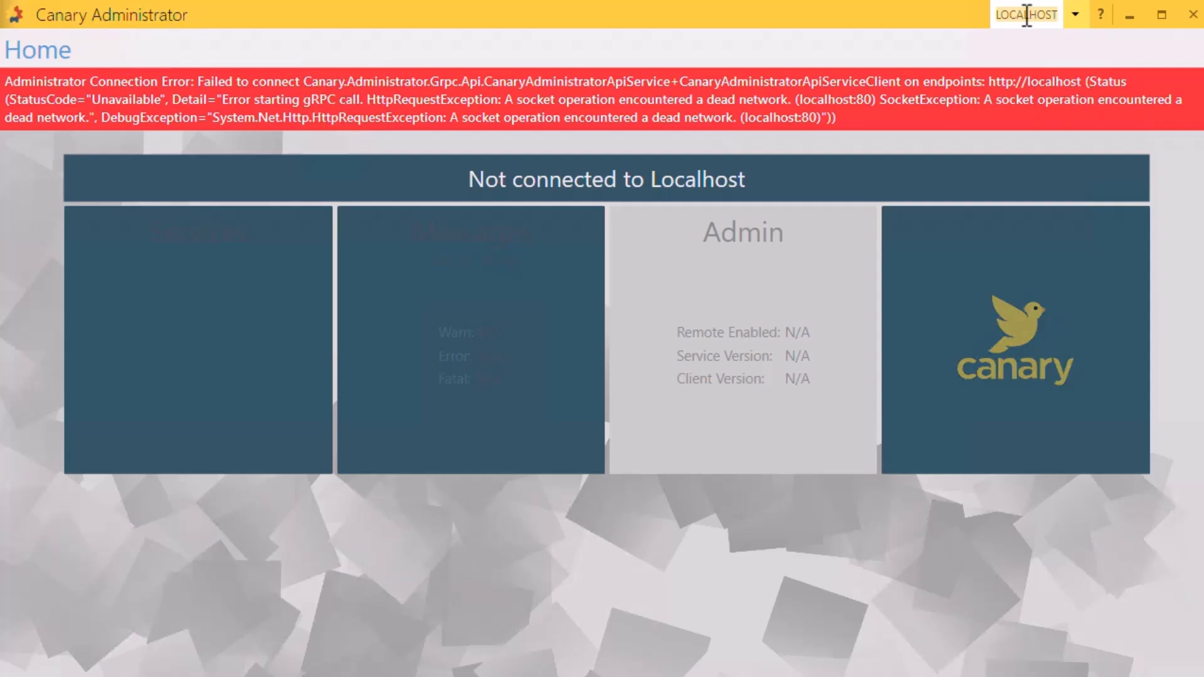
text(canary)
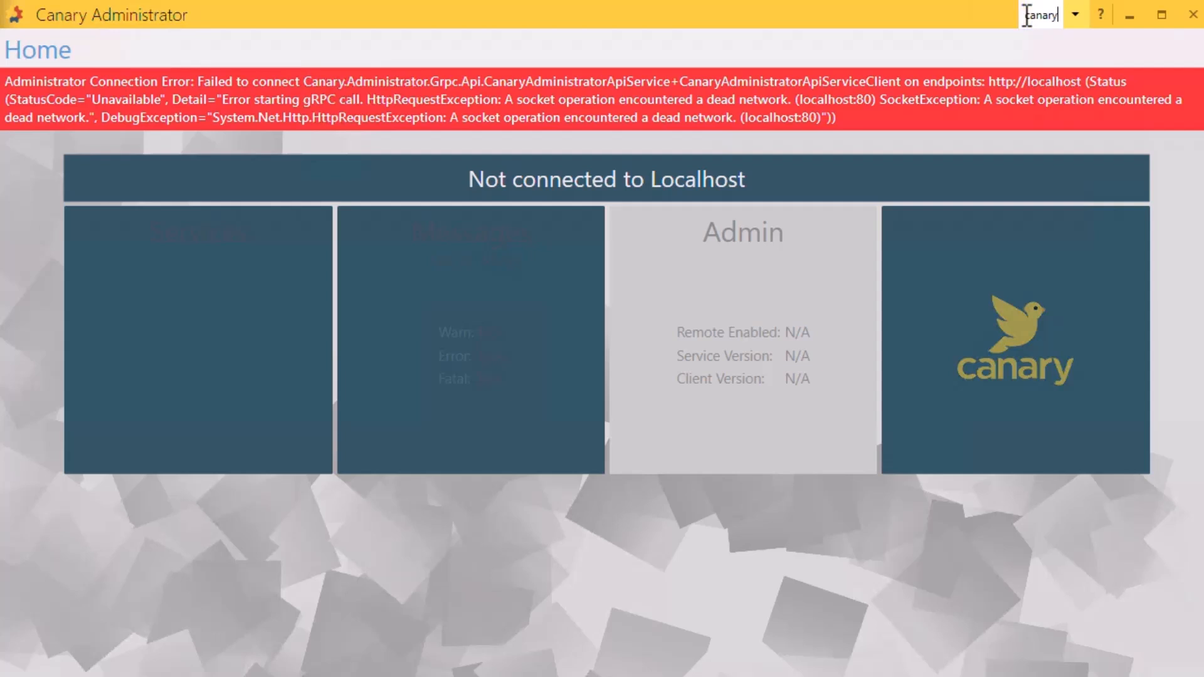
text(-hist)
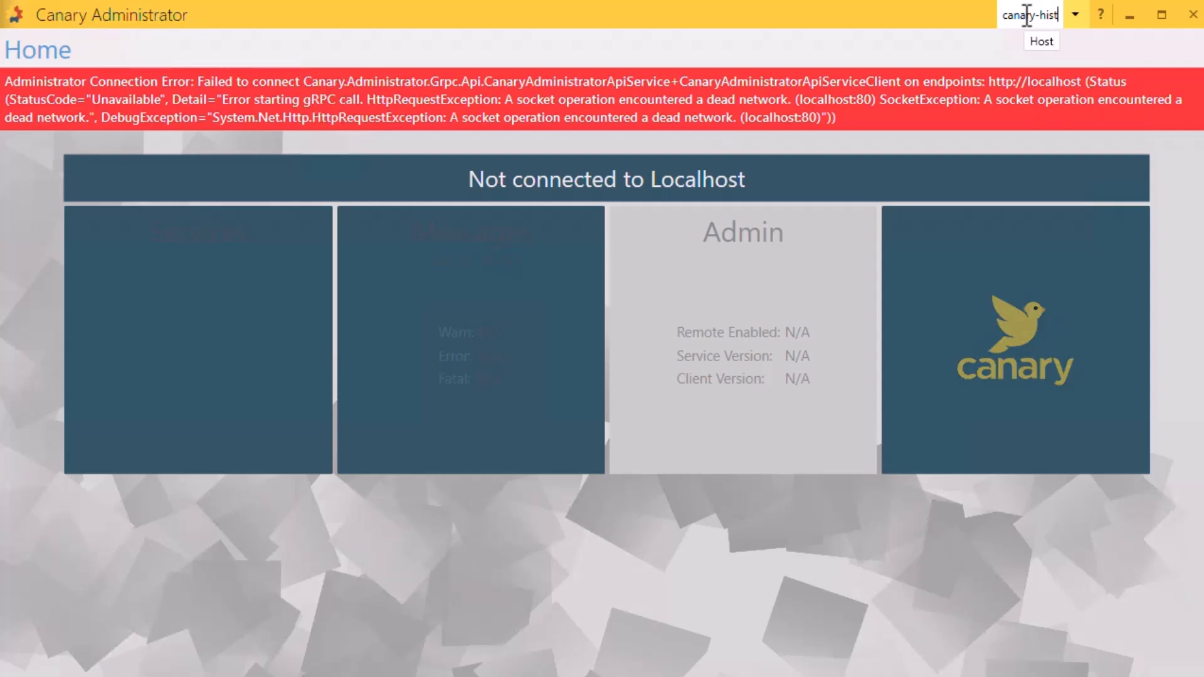
key(Return)
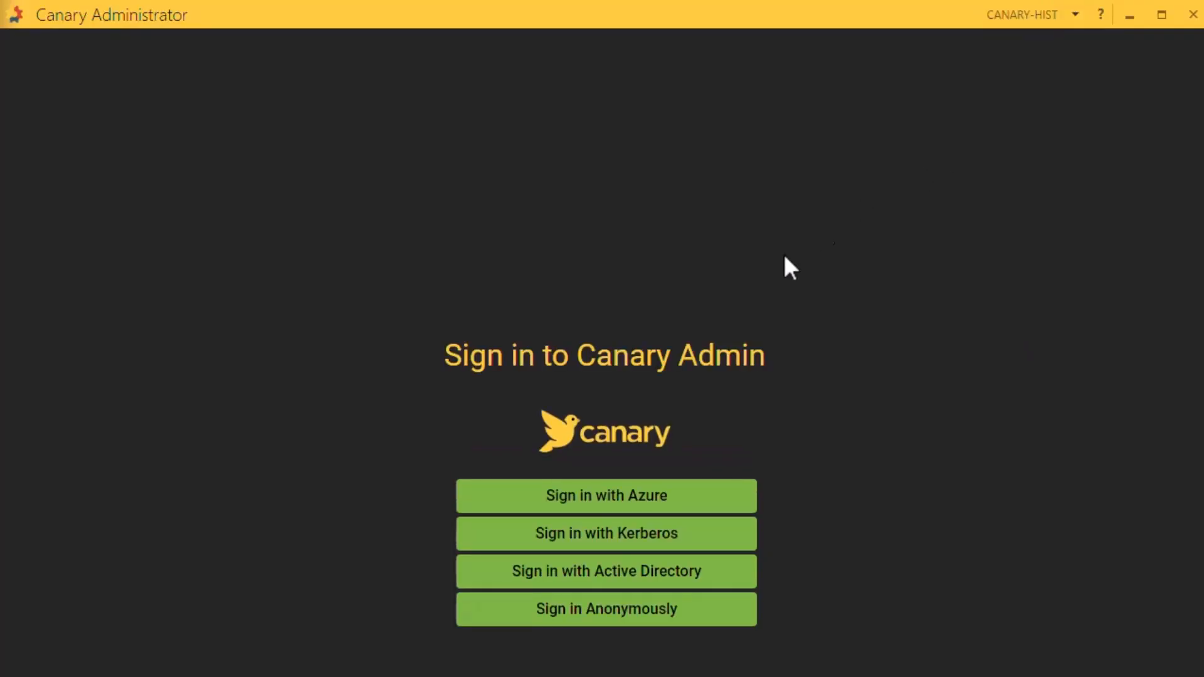
click(599, 617)
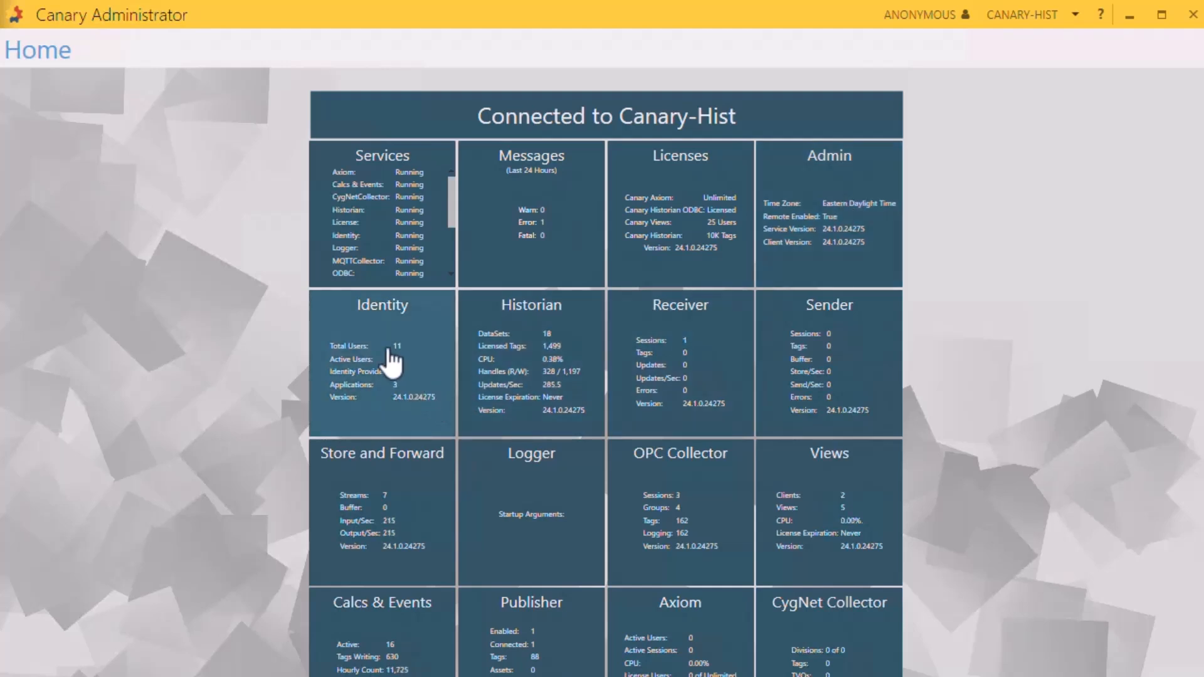
- Examine the Admin Logon access control list in the Identity service, and close the Identity view
click(392, 360)
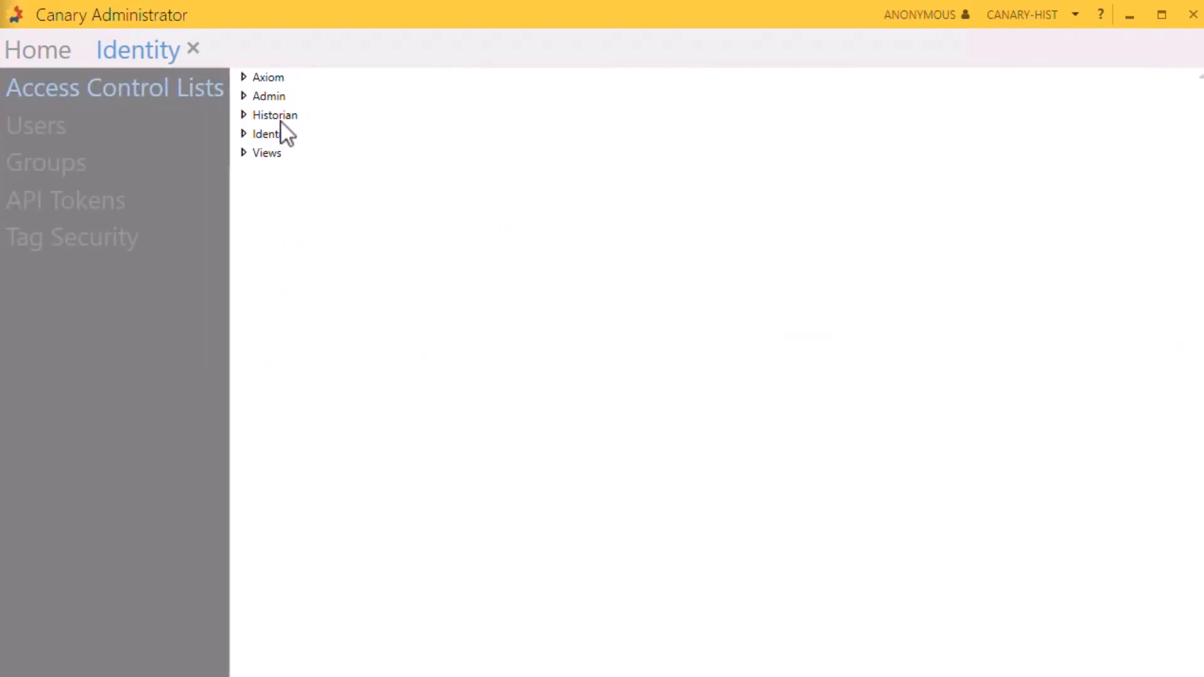
click(246, 96)
click(257, 114)
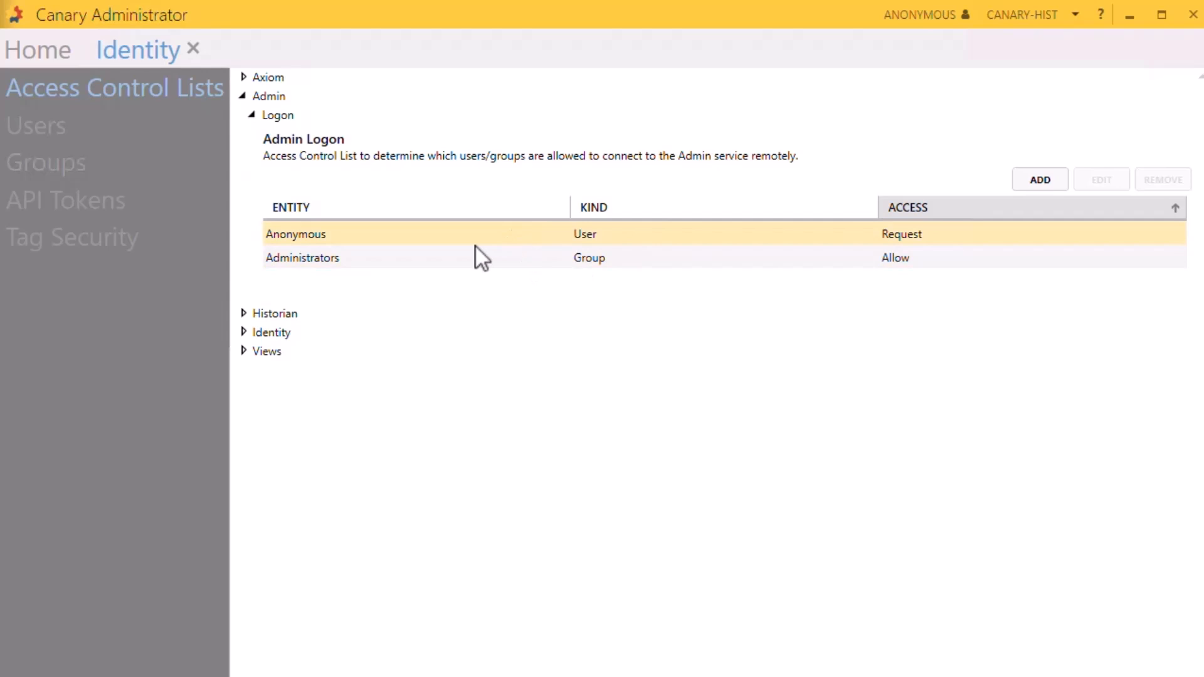
click(191, 48)
- Review the Admin service's endpoints and settings, and close Canary Administrator
click(825, 180)
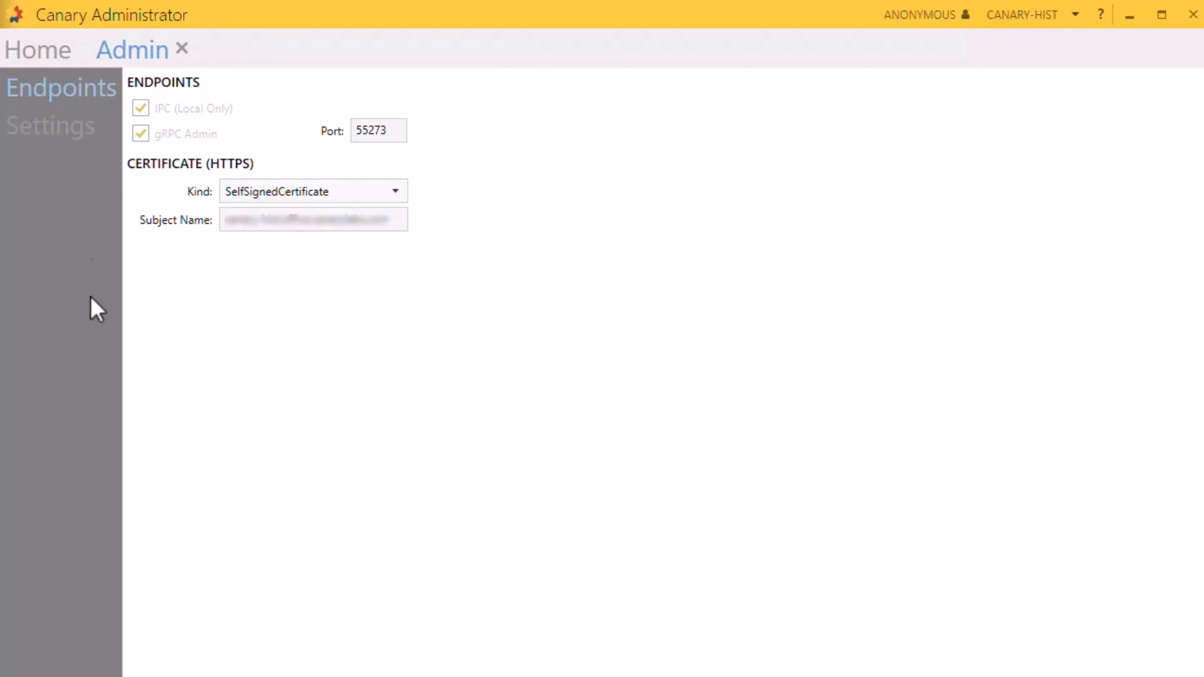
click(61, 128)
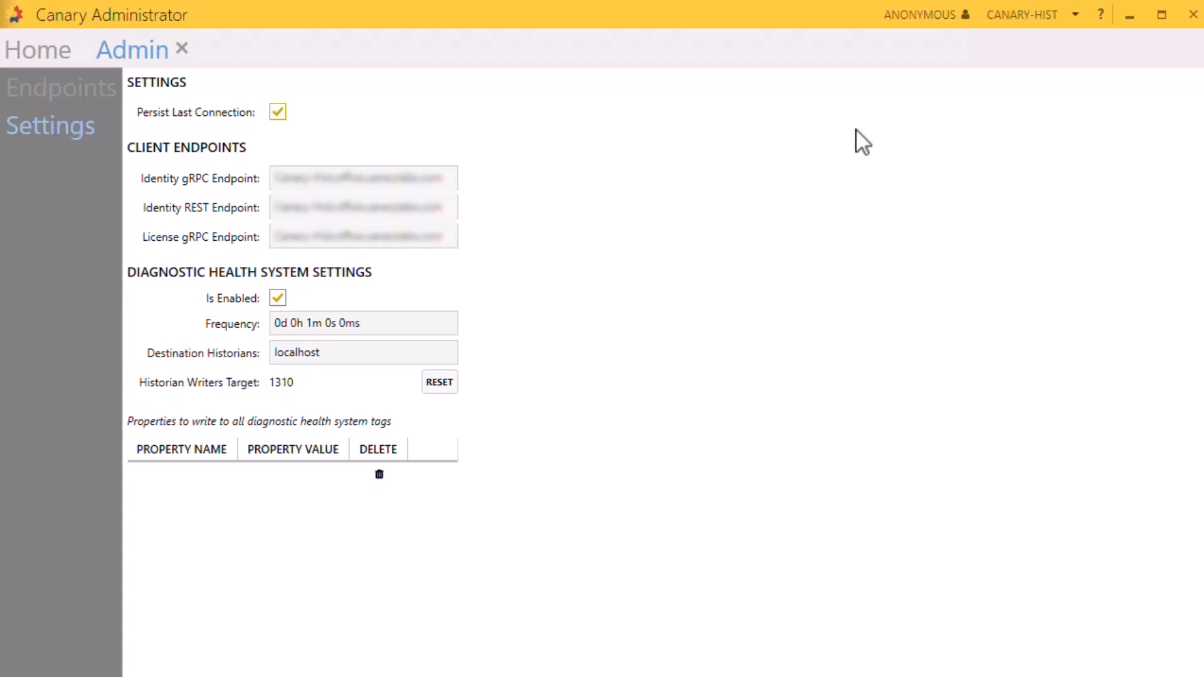
click(182, 48)
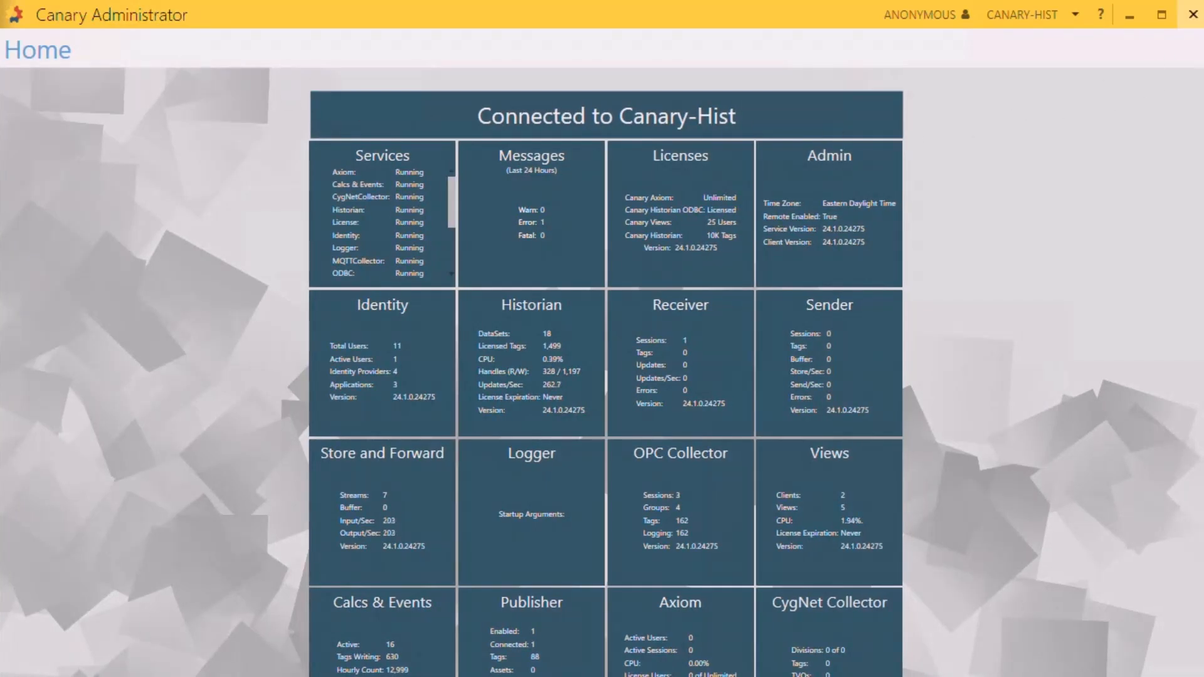
click(1193, 14)
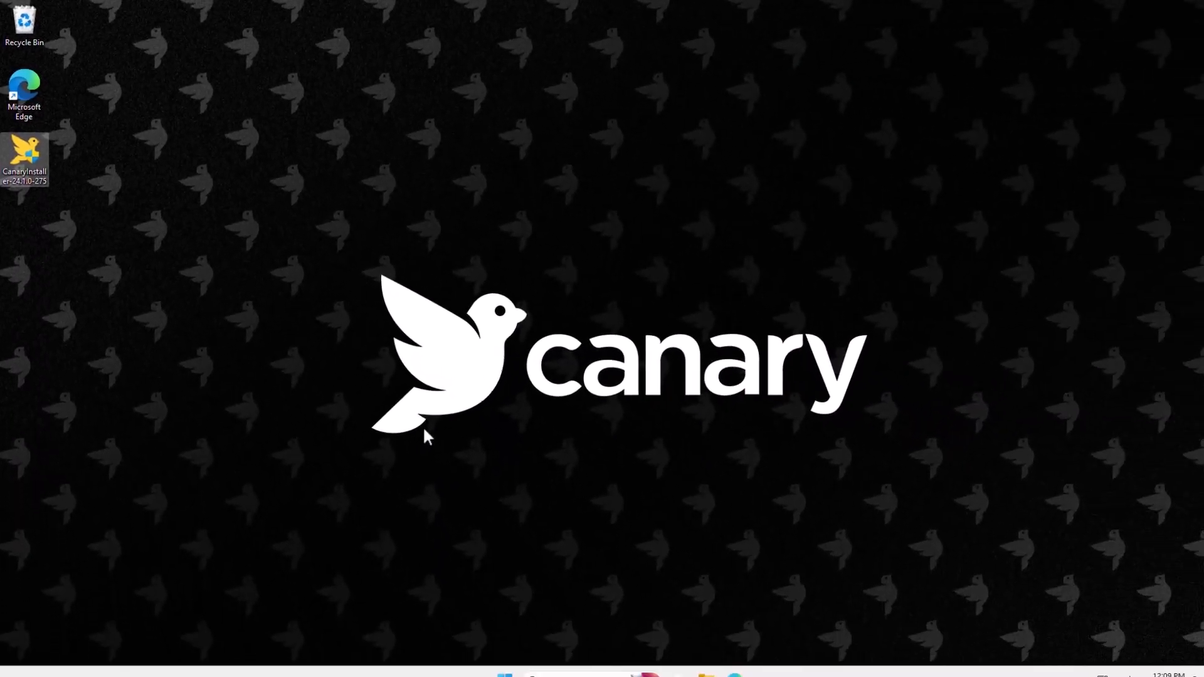
- Launch Excel and set the Canary Labs add-in's historian to canary-hist, keeping port 55321 and the default time zone
key(super)
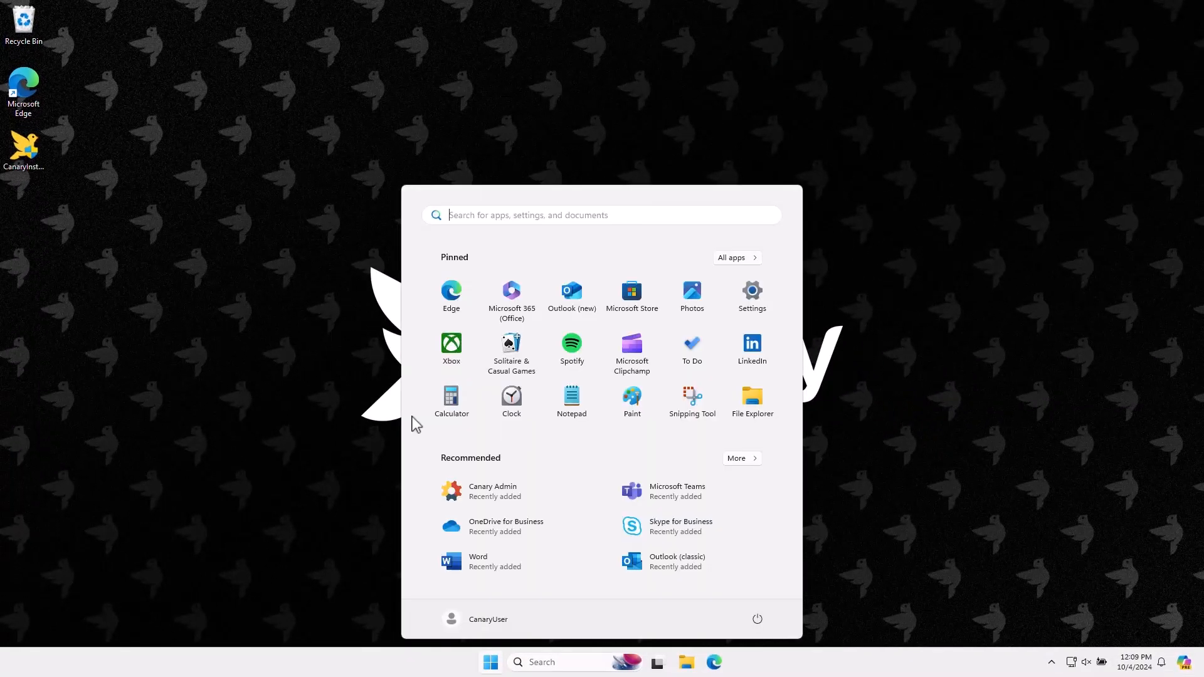
text(e)
key(Return)
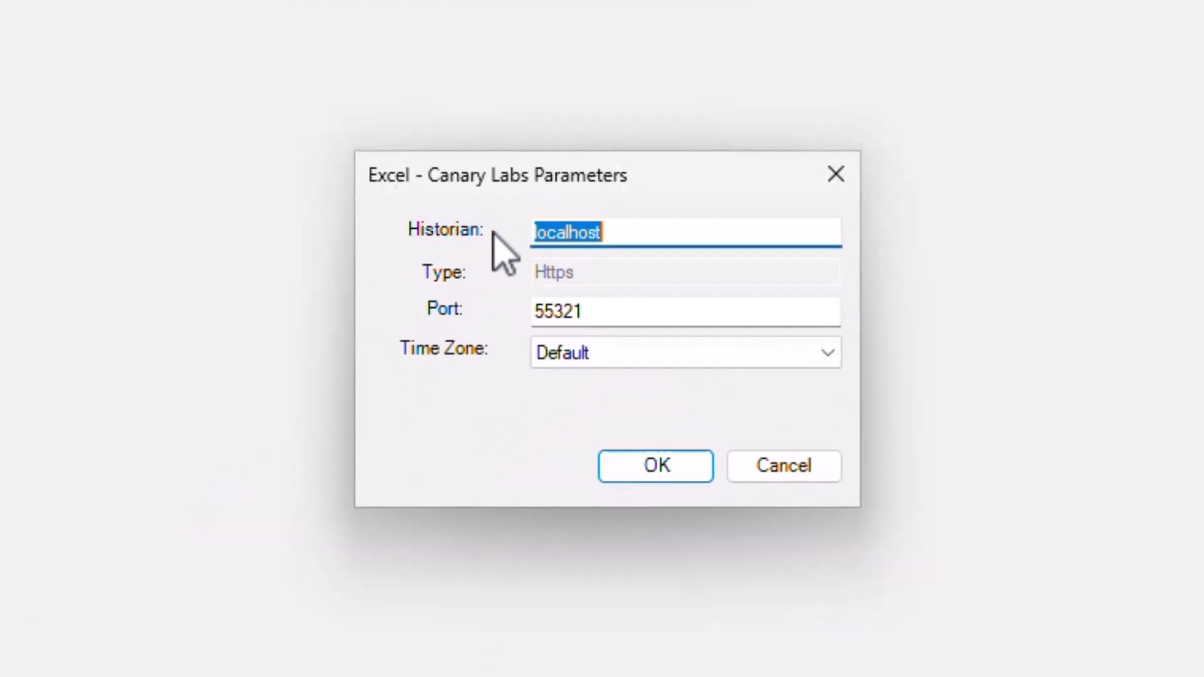
text(c)
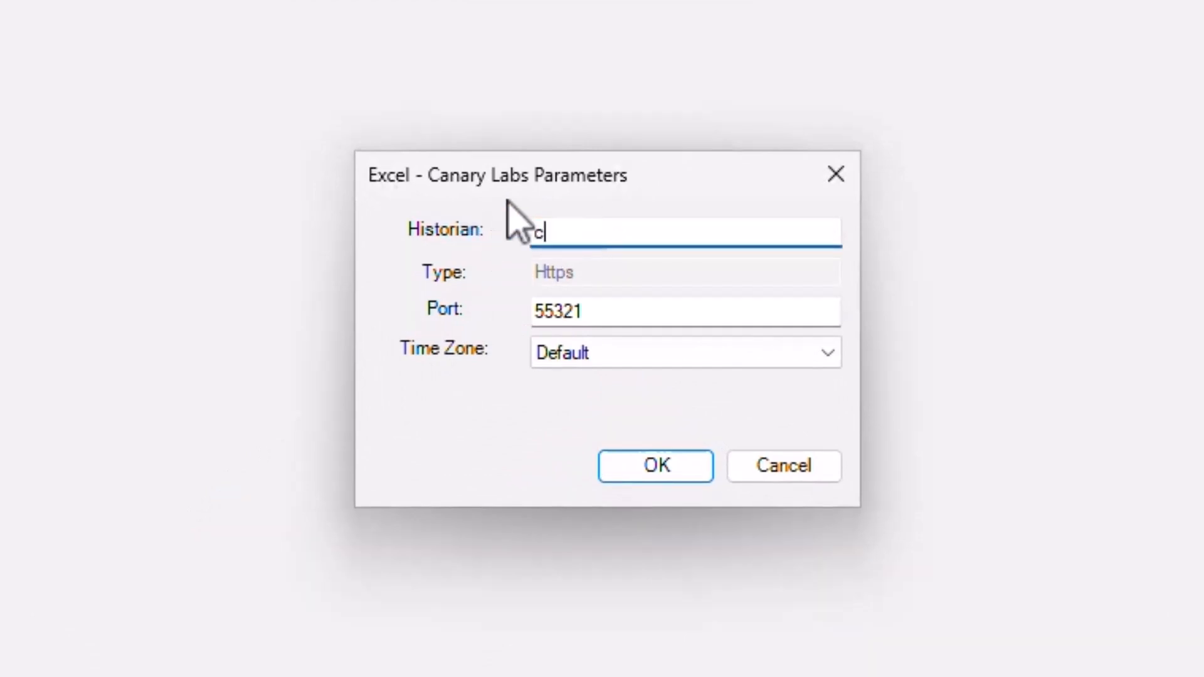
text(anary-hist)
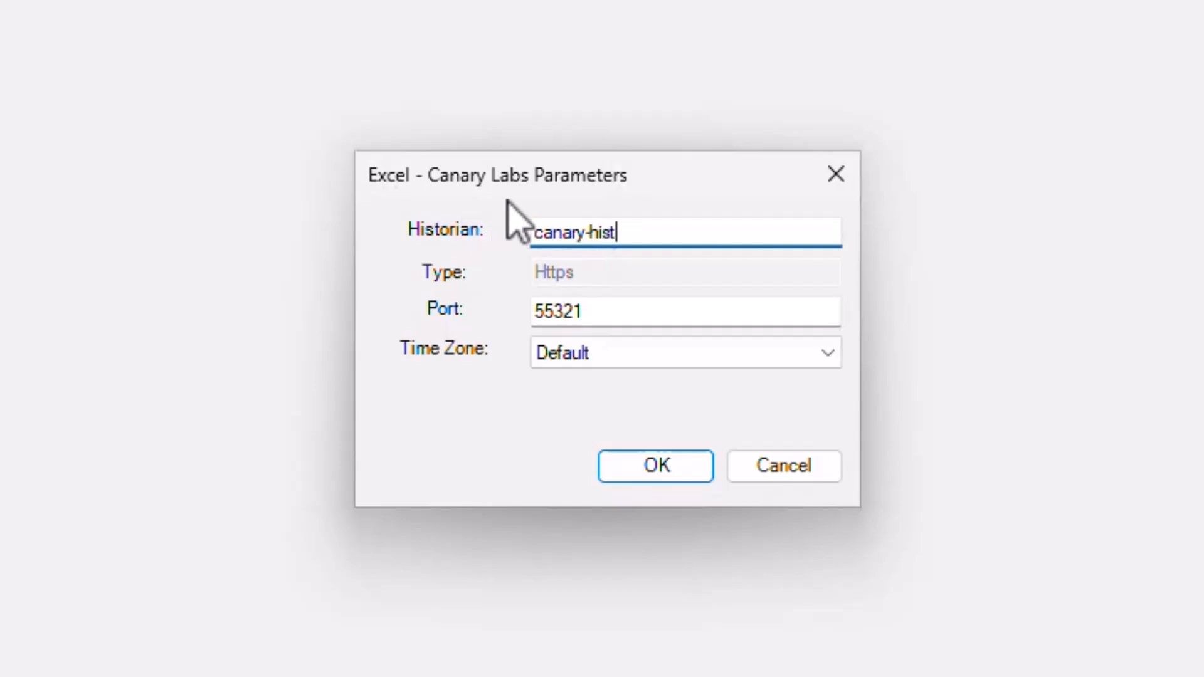
click(637, 463)
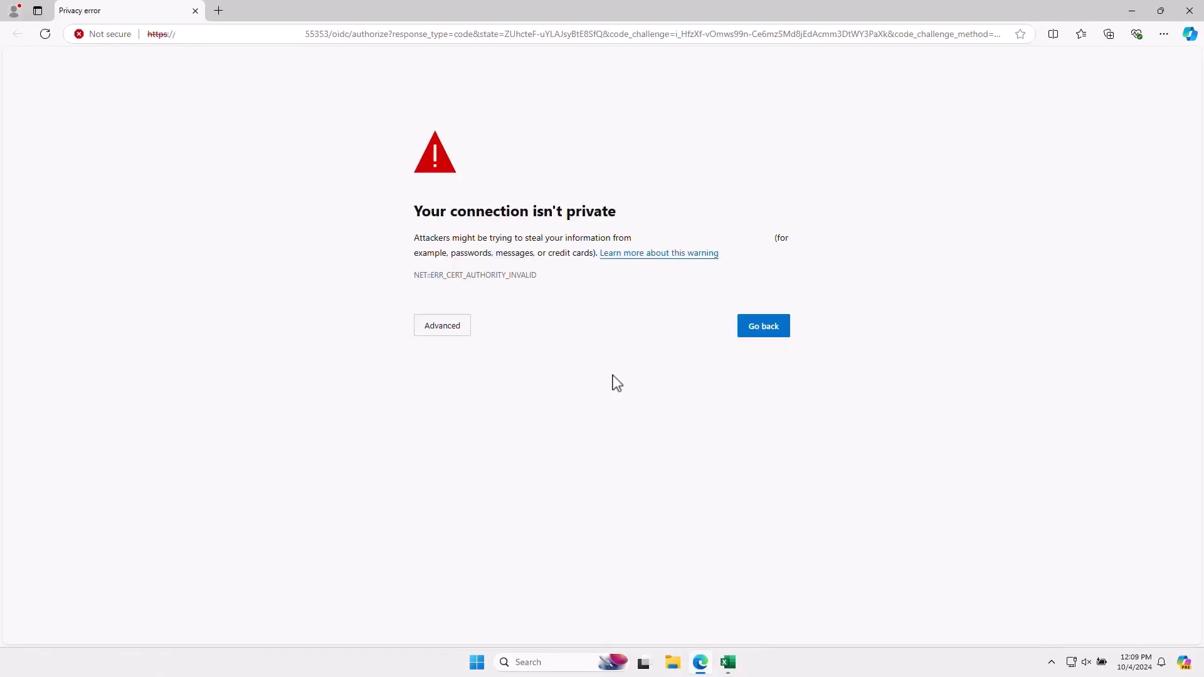
- Continue past the browser's certificate warning, sign in to the Canary Excel Add-In anonymously, and close the browser
click(449, 334)
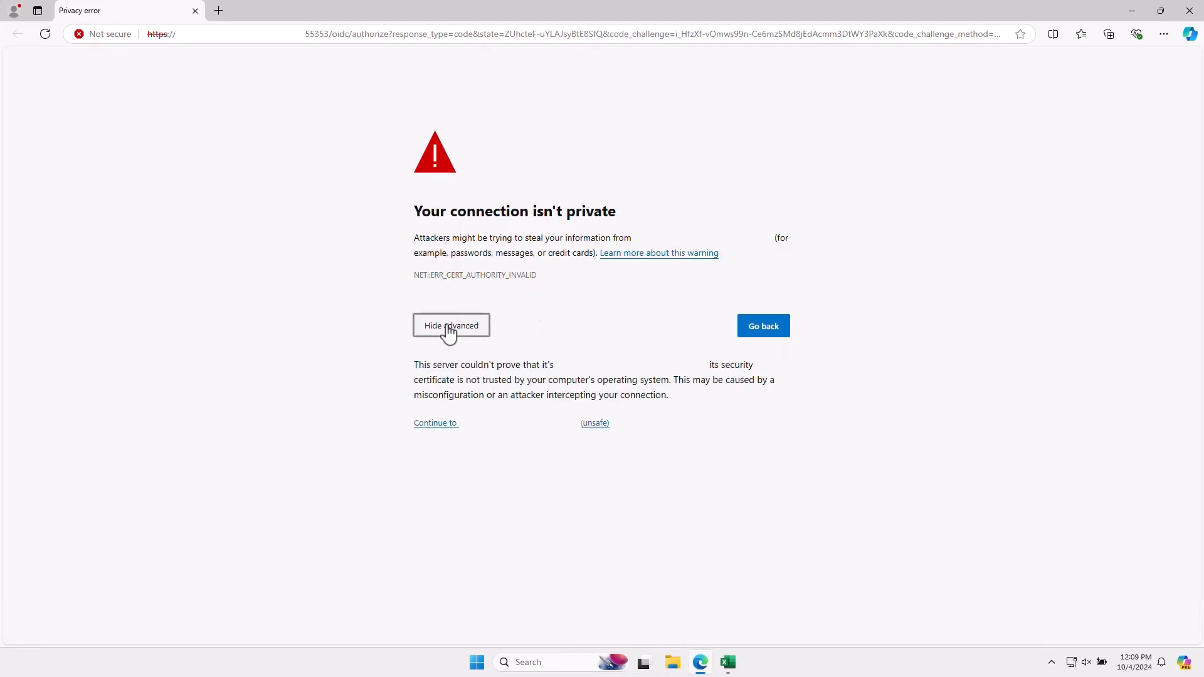
click(470, 424)
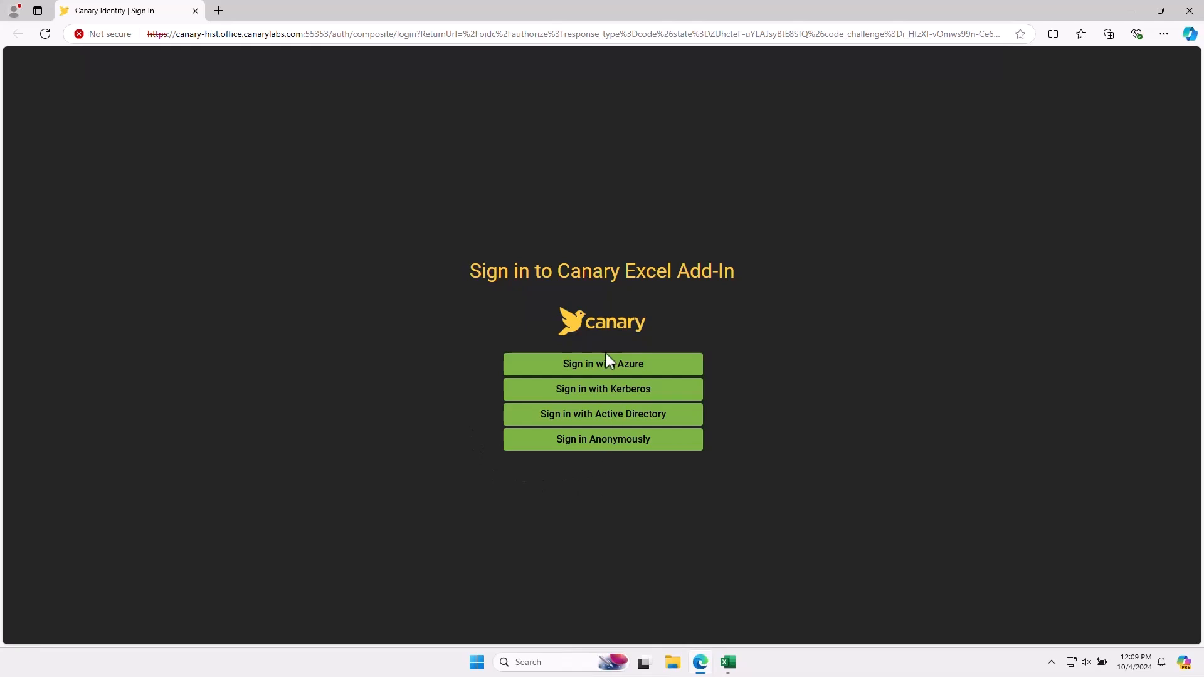
click(588, 439)
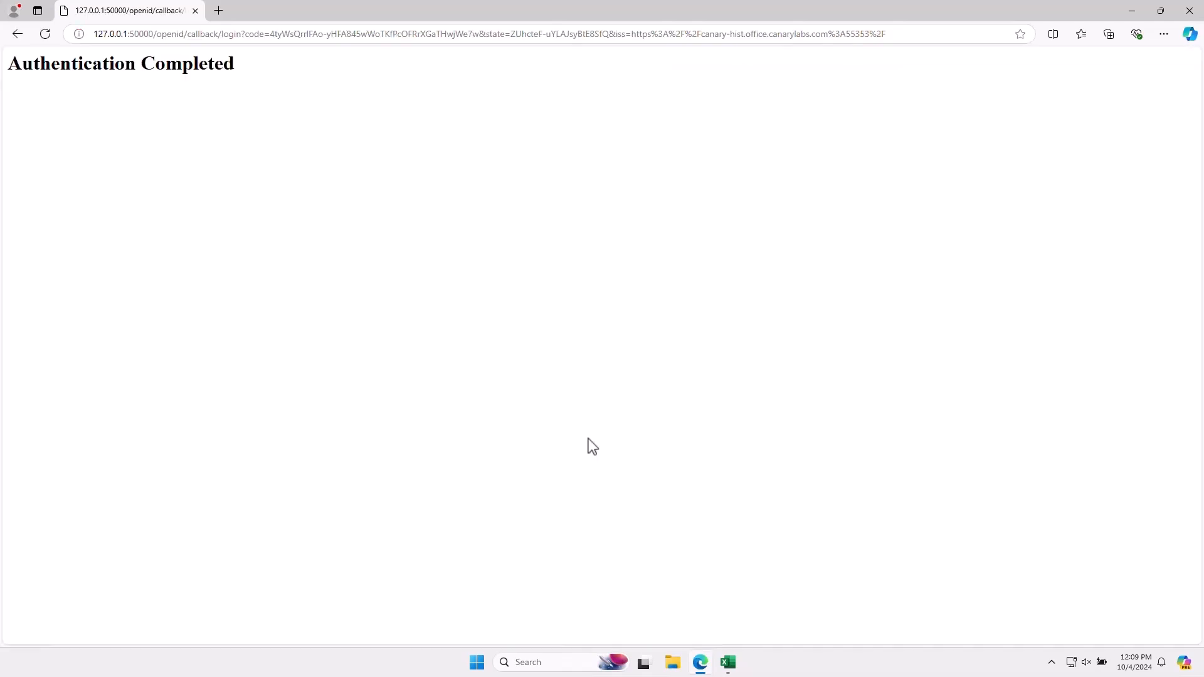
click(1189, 11)
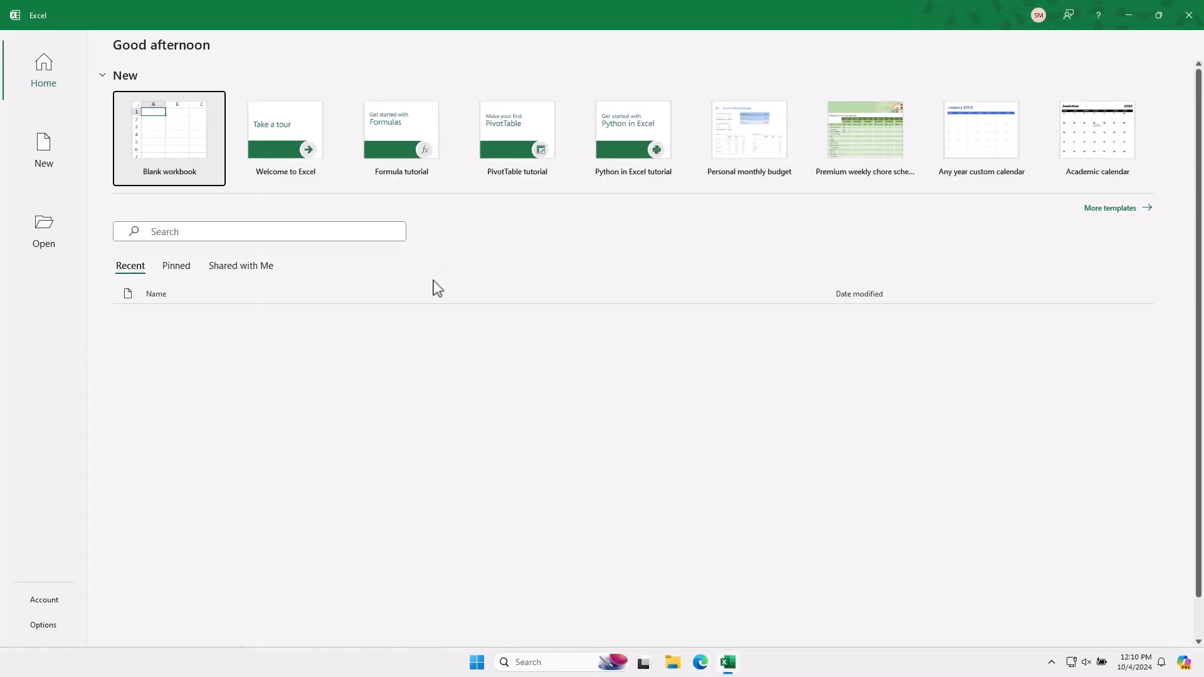
- View the Canary Labs add-in's tag list in a blank workbook, and close Excel without saving
click(177, 153)
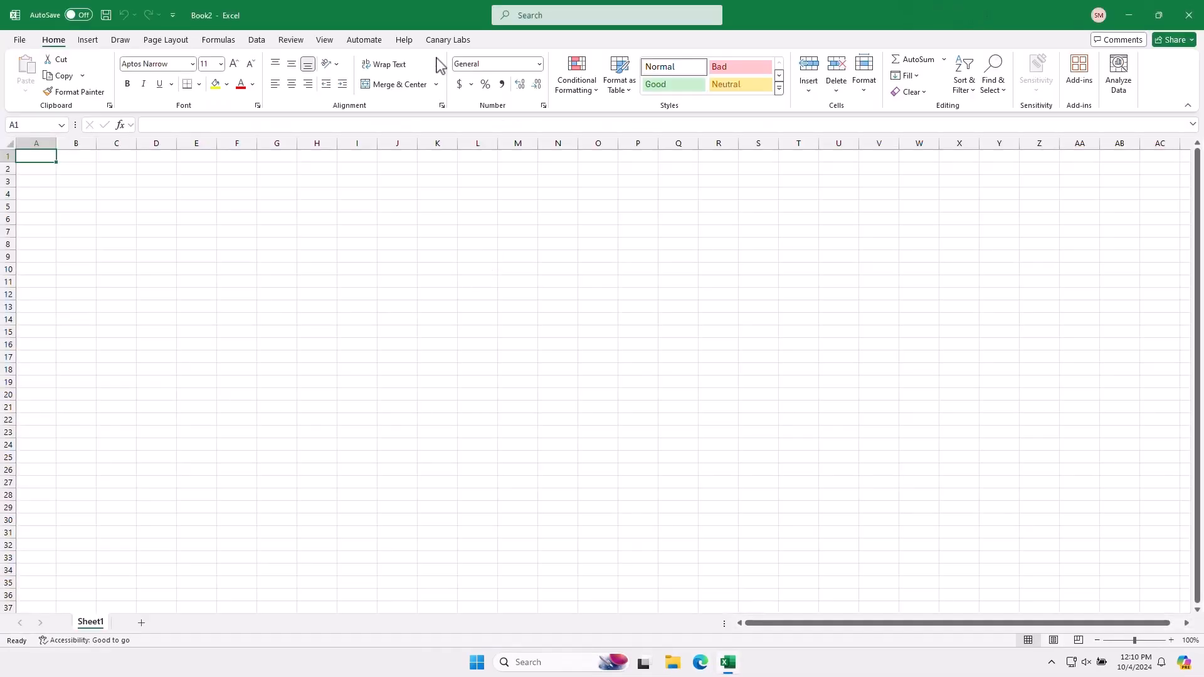
click(446, 41)
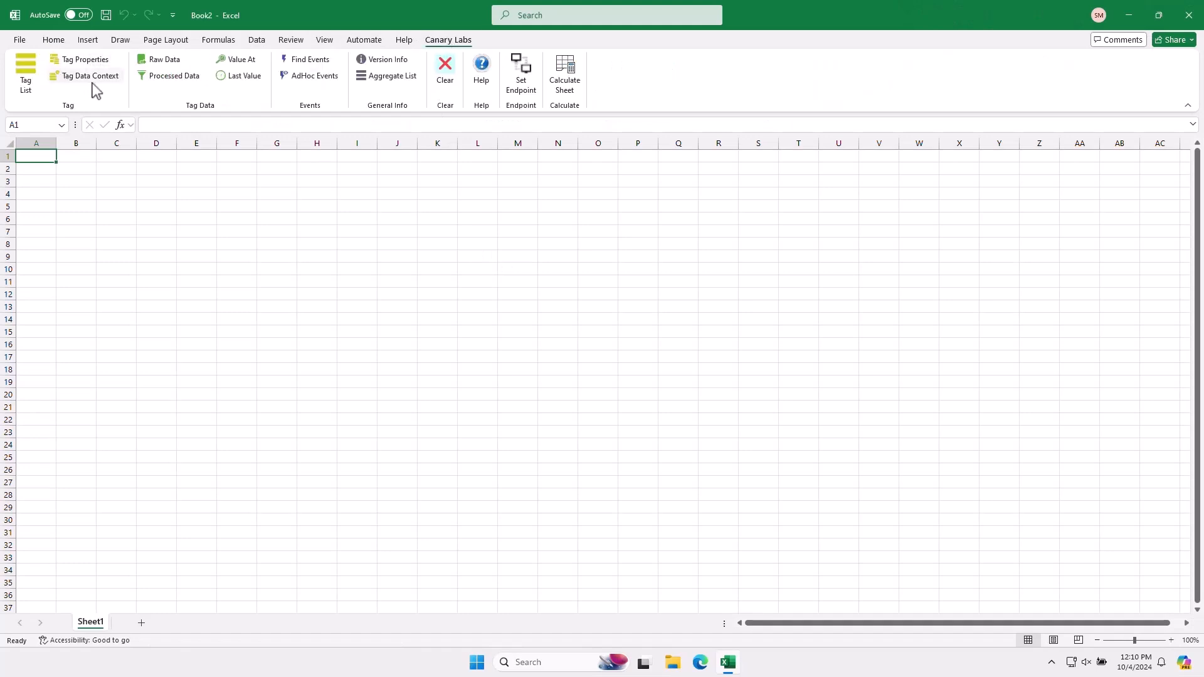
click(27, 78)
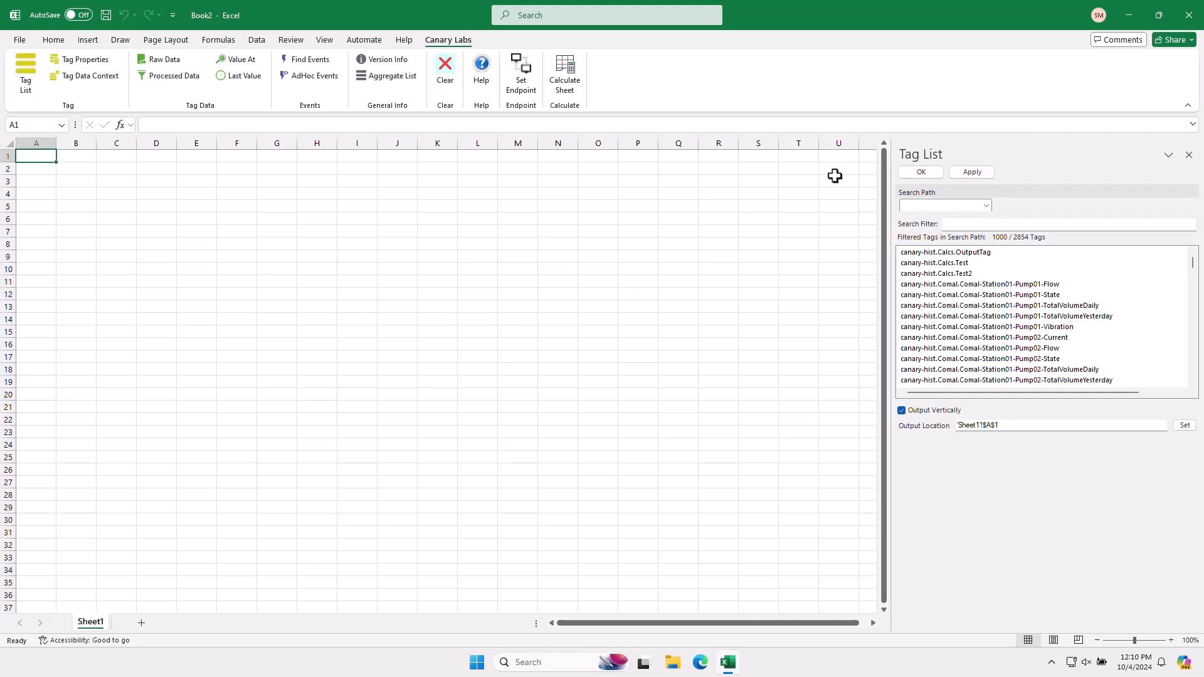
click(1187, 15)
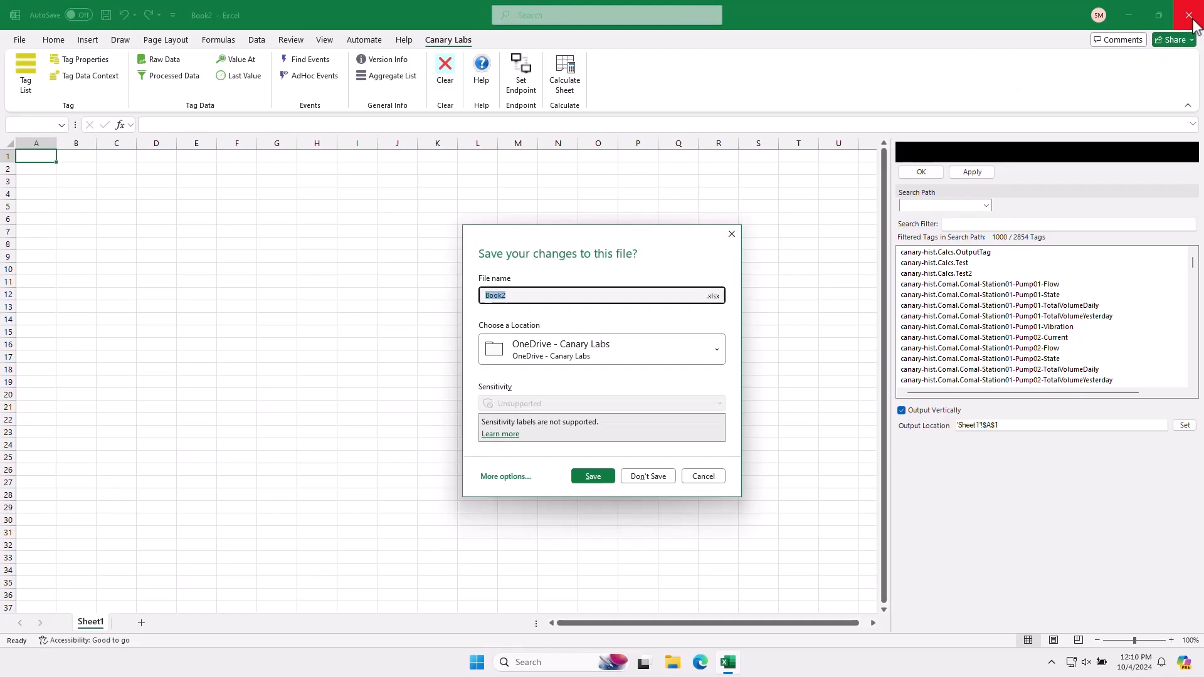
click(648, 476)
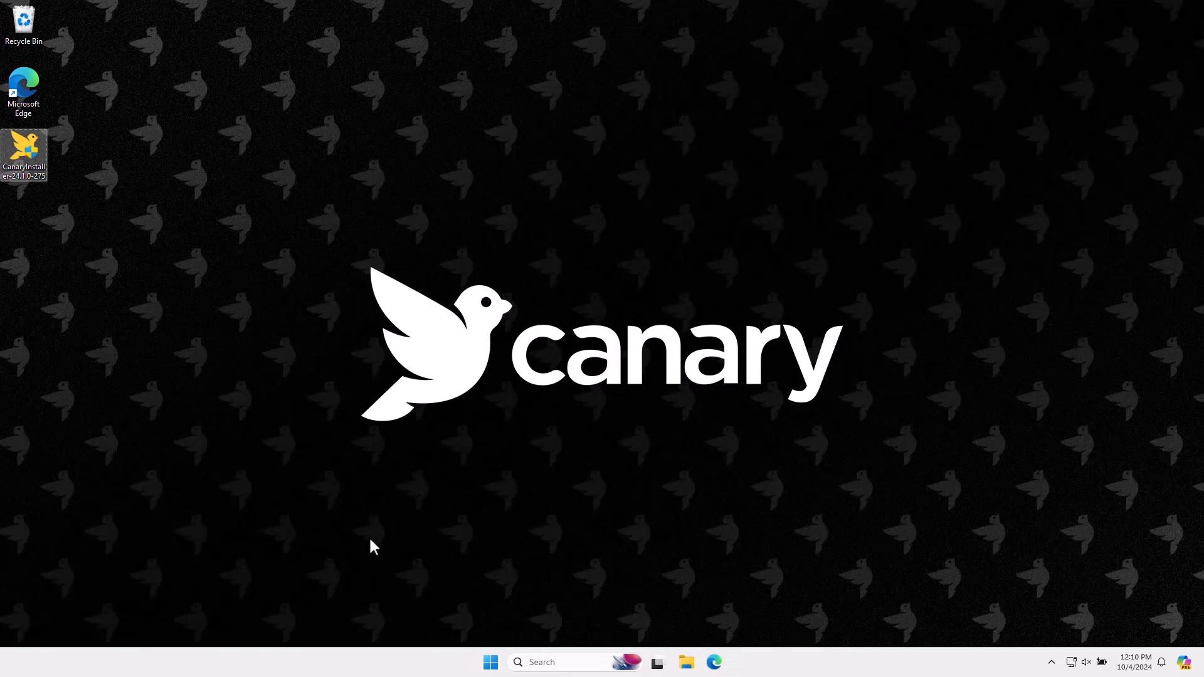
- Launch the 32-bit ODBC Data Sources tool and open the configuration of the 32-bit CanaryODBCClient system data source
key(super)
text(odb)
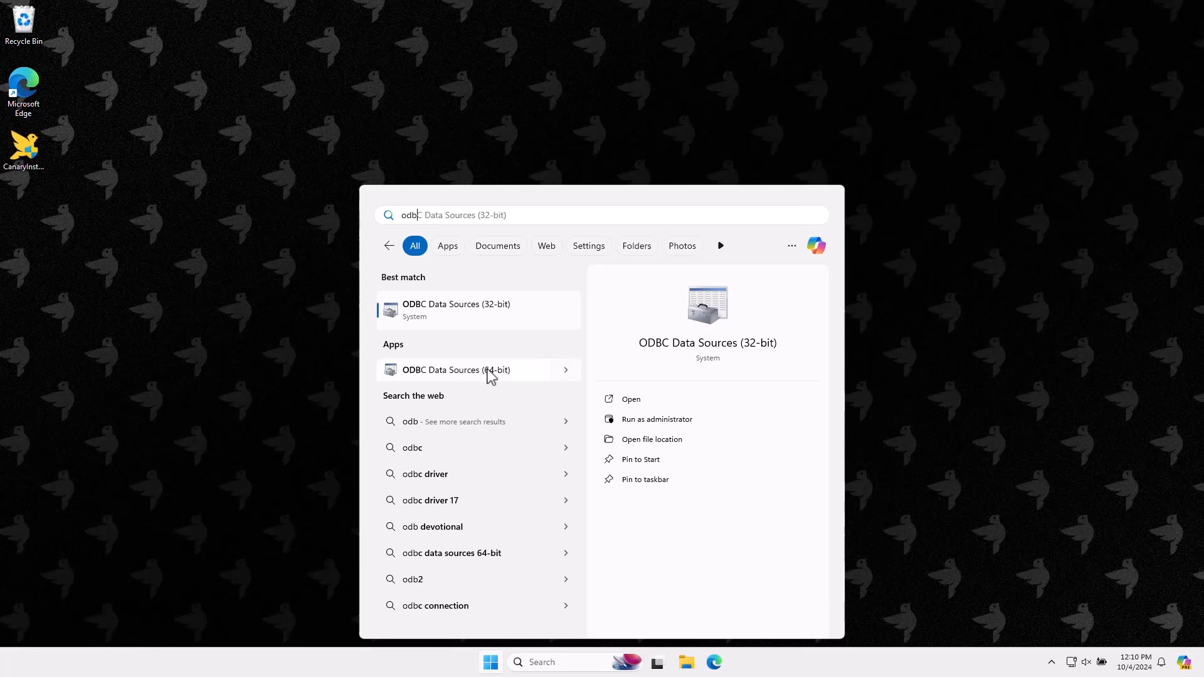
click(487, 310)
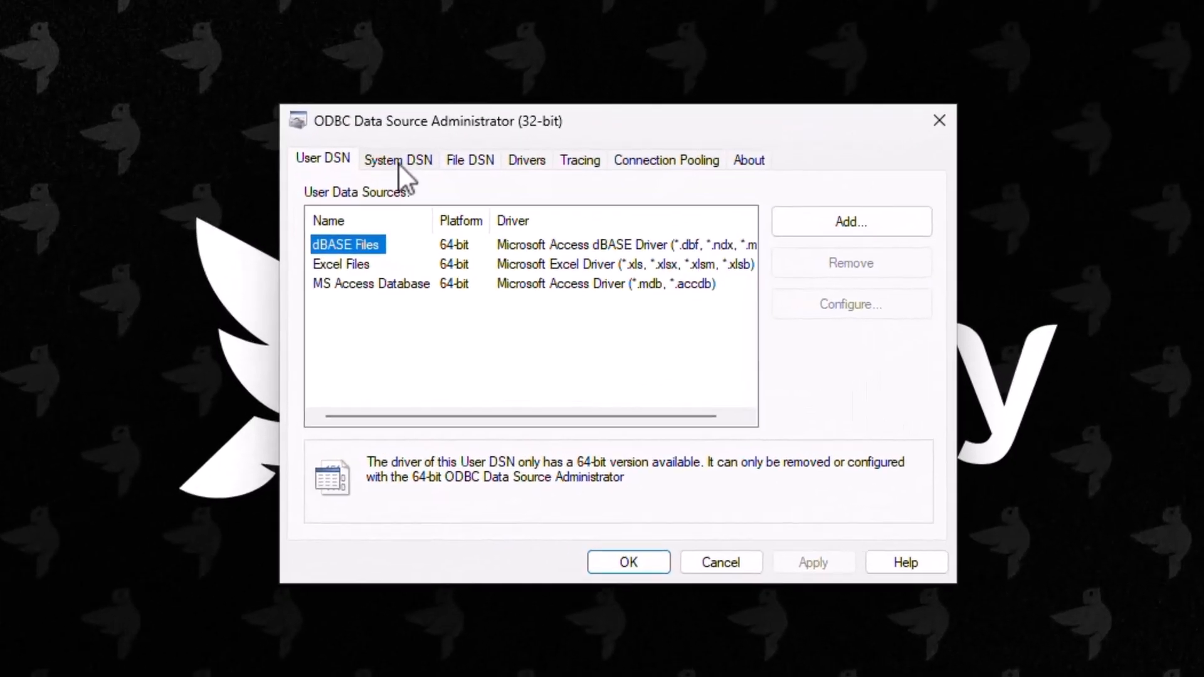
click(481, 236)
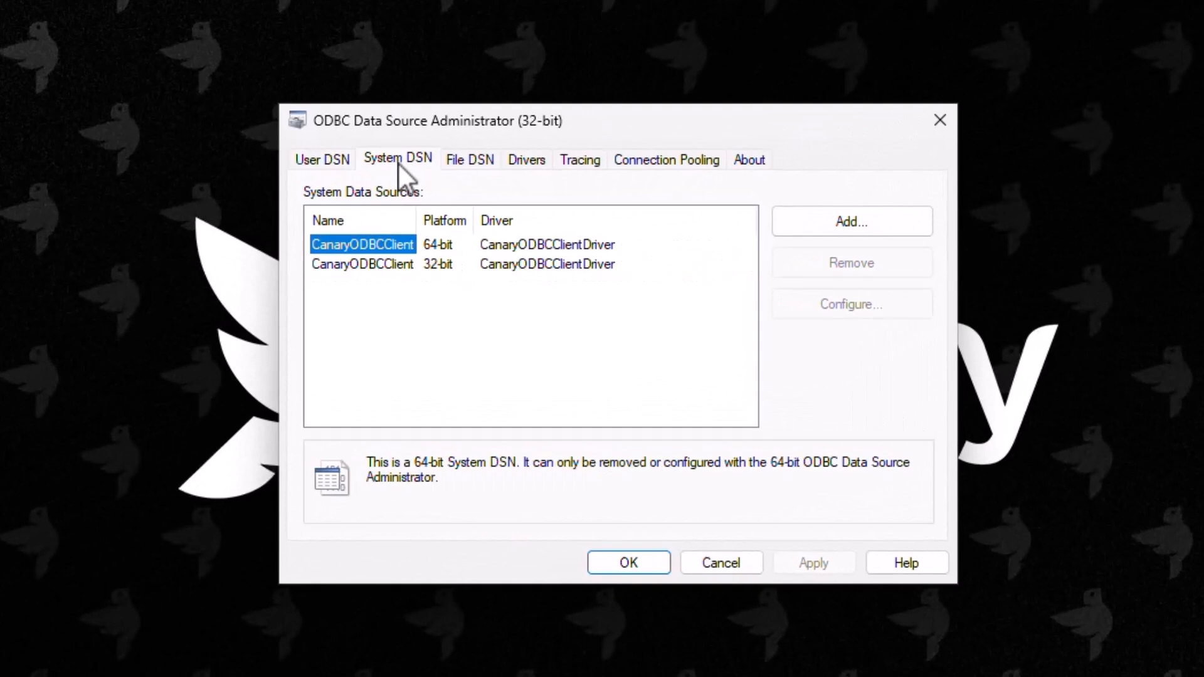
click(369, 264)
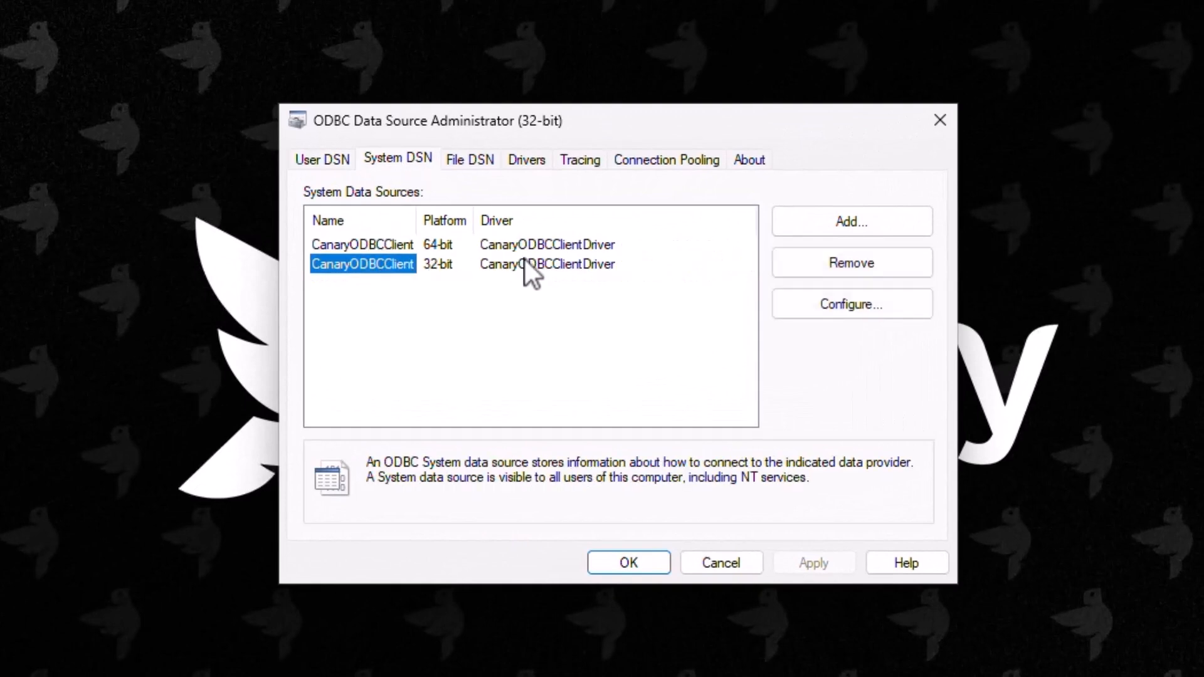
click(845, 310)
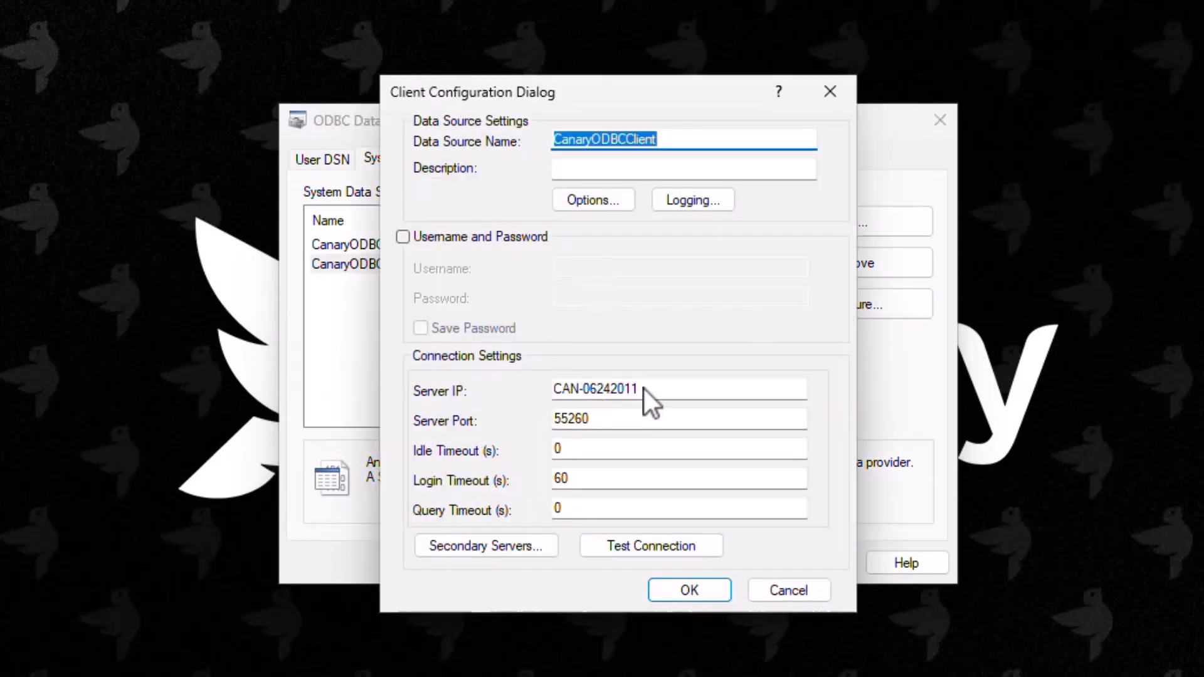
- Set the data source's server IP to canary-hist with port 55260 kept, and test the connection before saving the configuration
drag(644, 389, 576, 381)
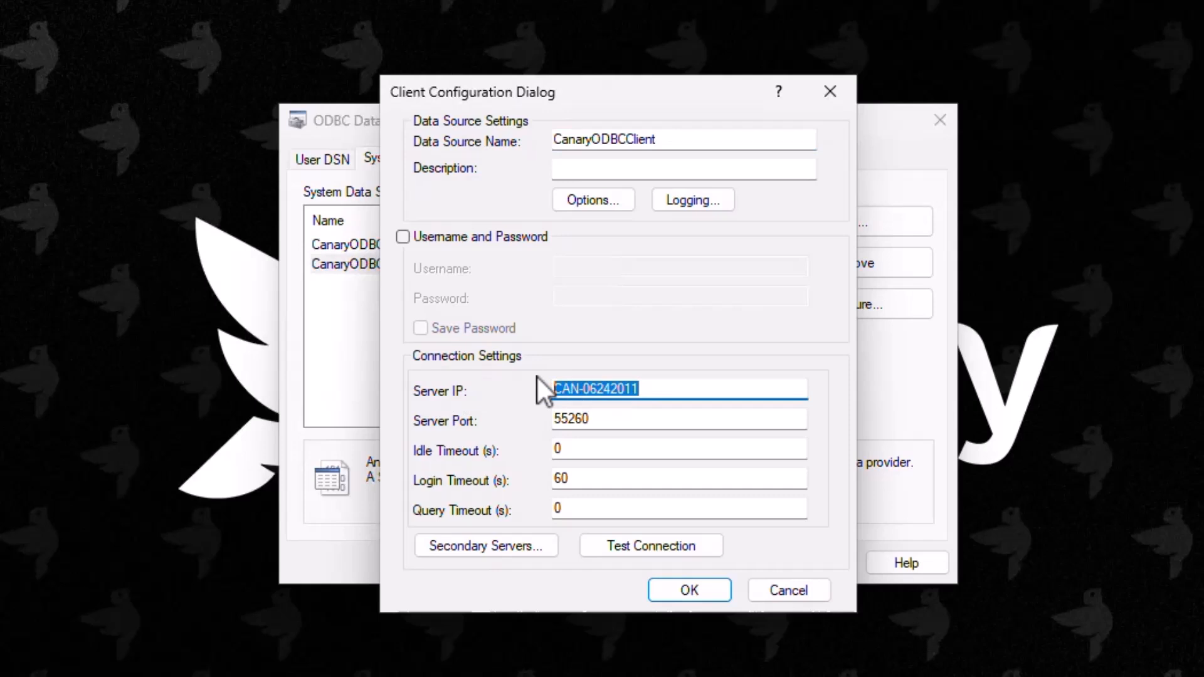
text(canary)
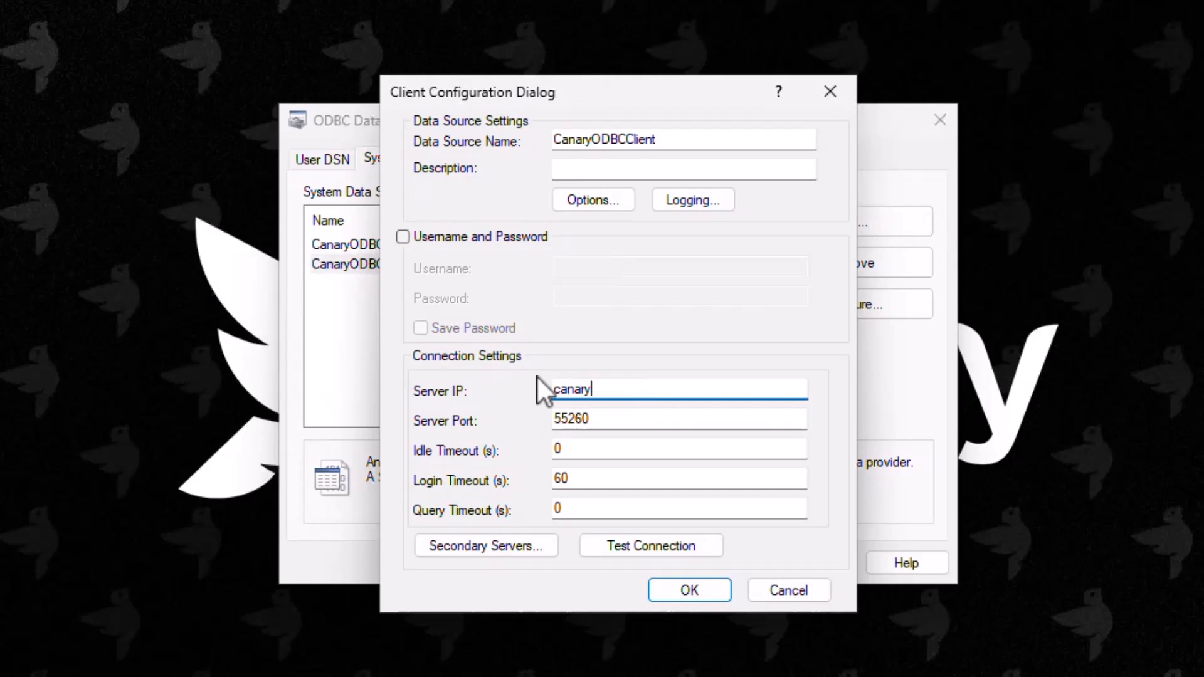
text(-hist)
click(662, 551)
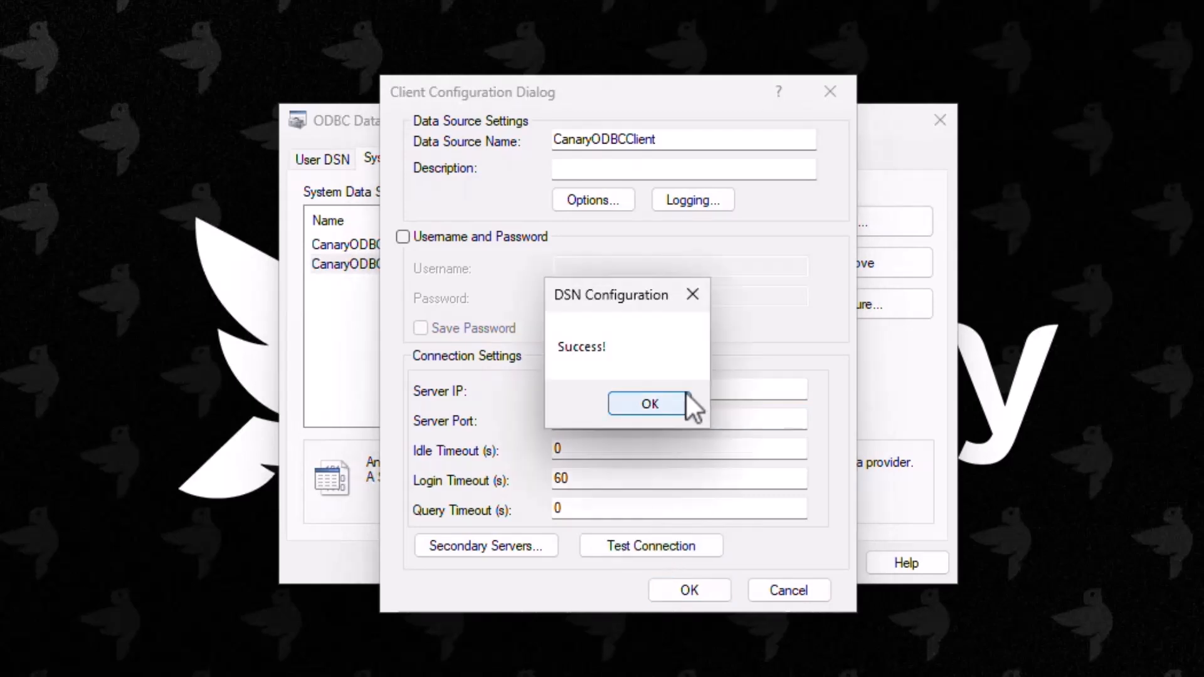
click(688, 395)
click(693, 593)
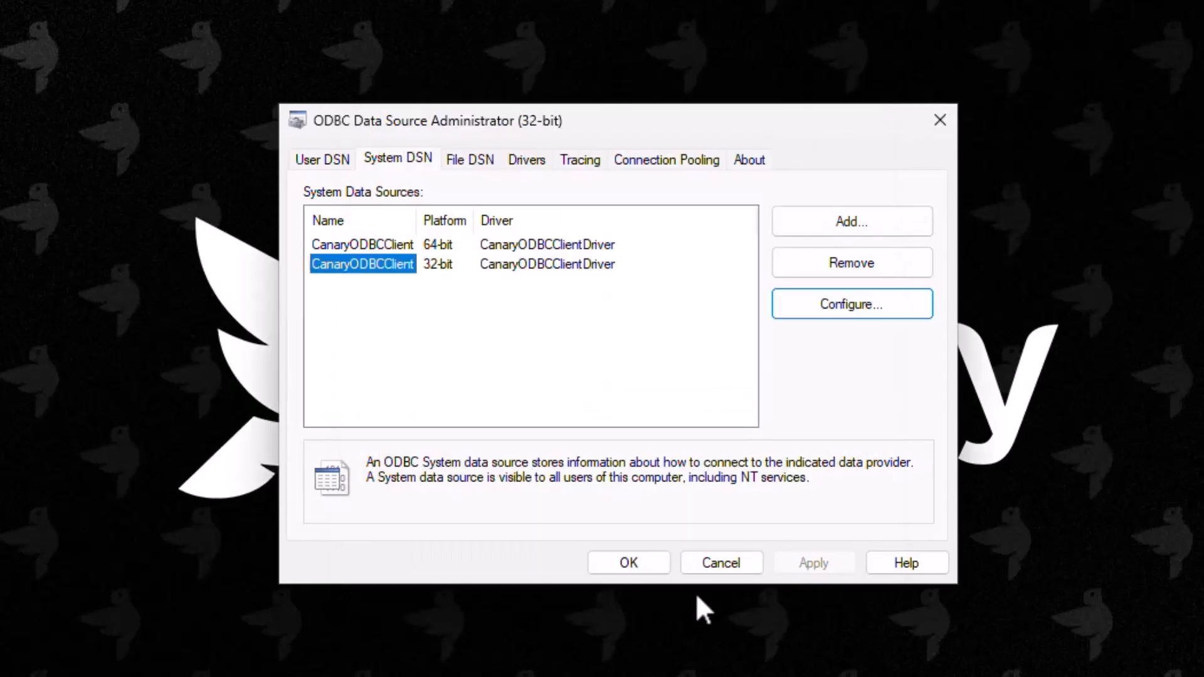
click(656, 565)
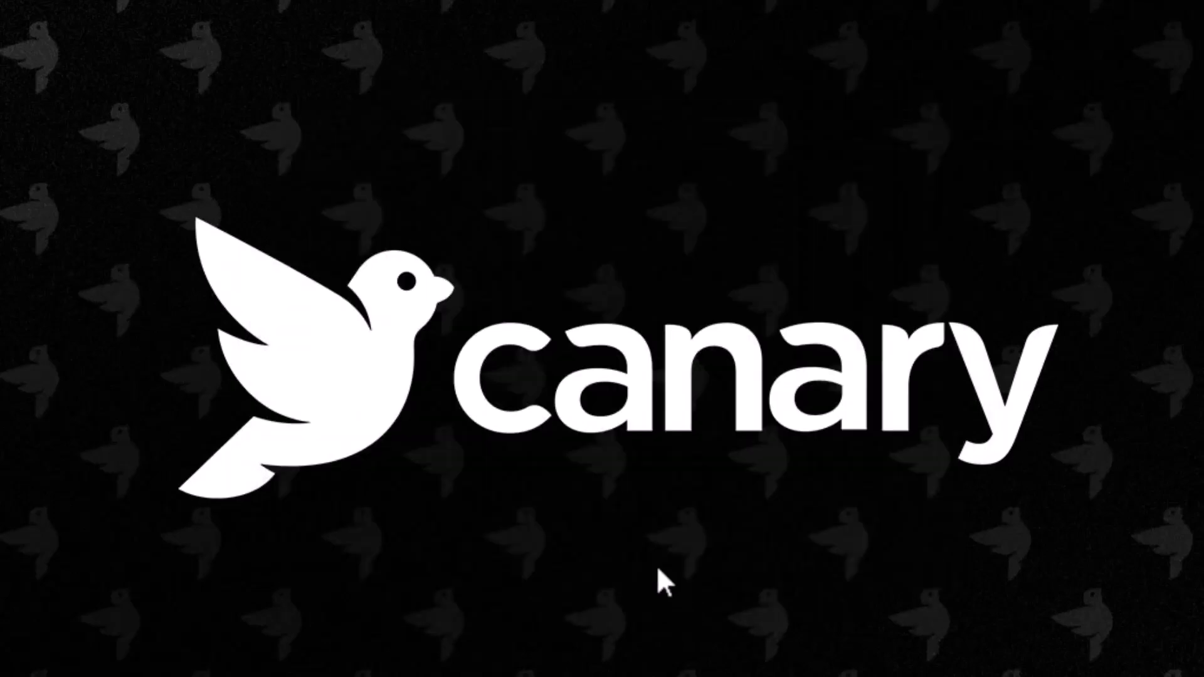